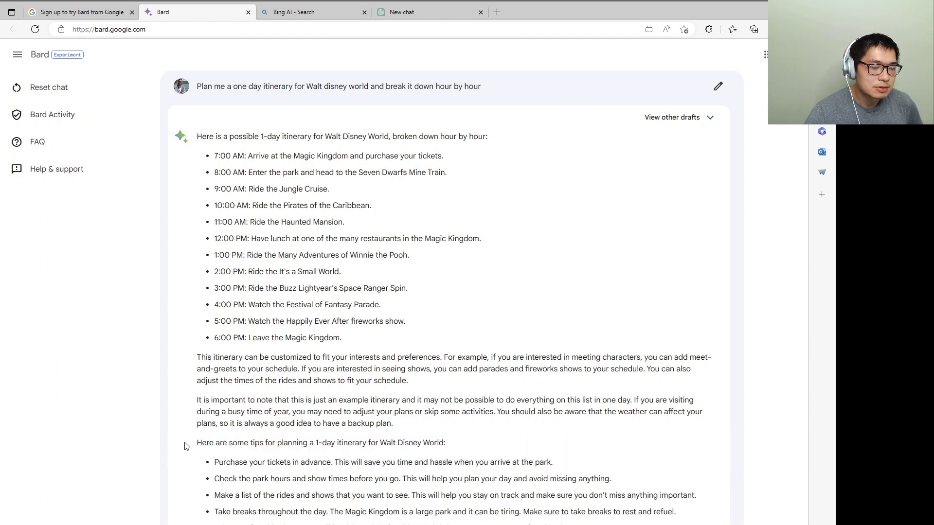
Step: Select the full Walt Disney World itinerary prompt at the top of Bard's conversation
drag(185, 438, 485, 462)
click(260, 171)
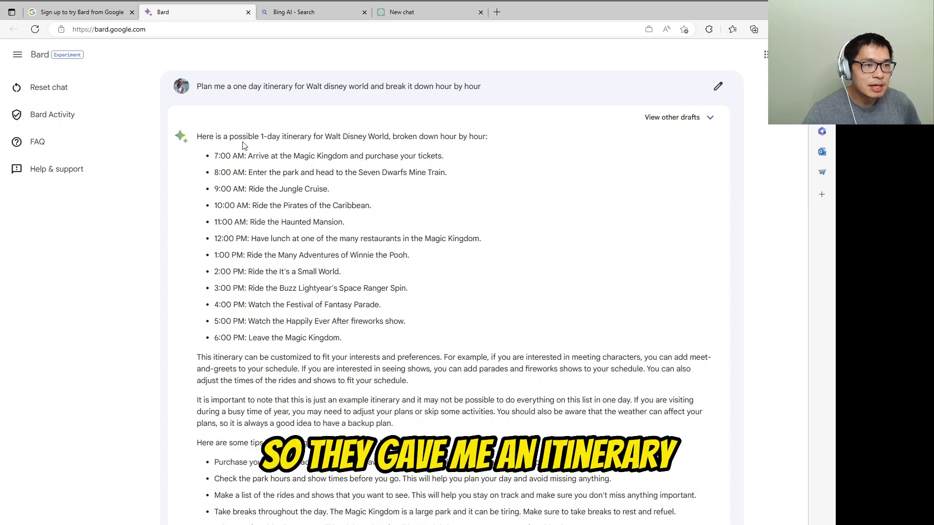
drag(242, 137, 333, 156)
click(282, 419)
drag(253, 443, 445, 444)
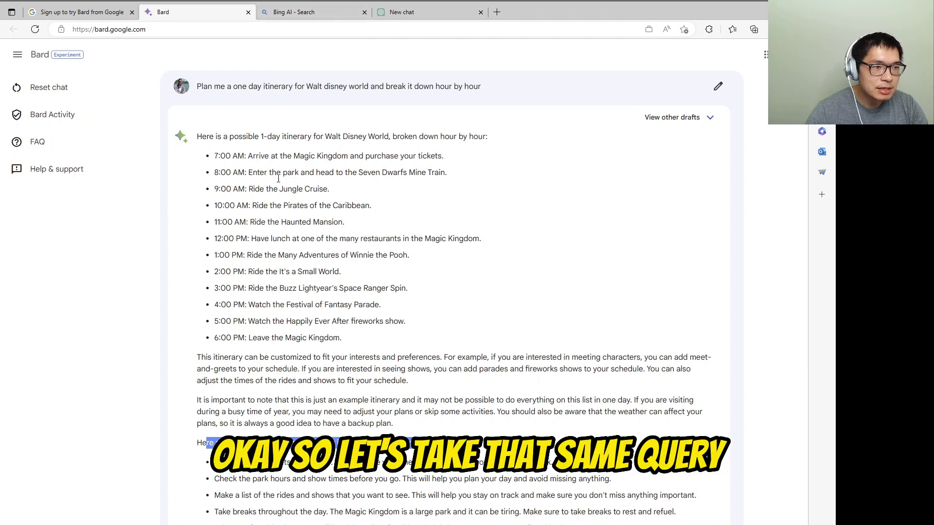
drag(197, 86, 494, 95)
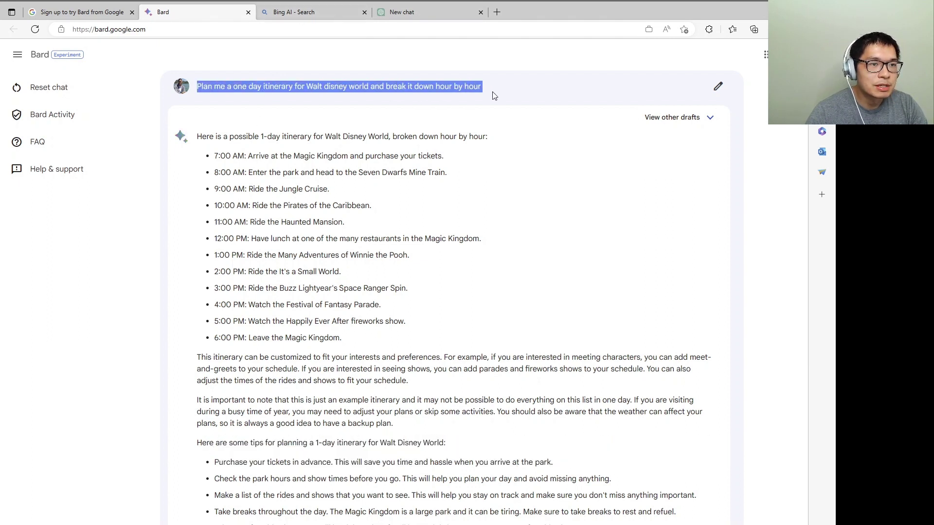
Step: Send the Walt Disney World one-day itinerary prompt to Bing AI in Creative style, then select it
click(331, 13)
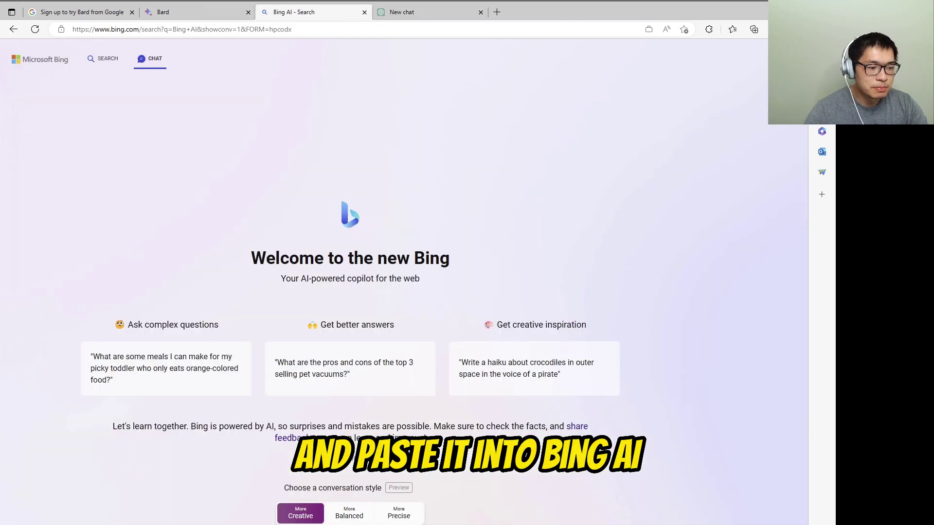
scroll(350, 292, down, 1)
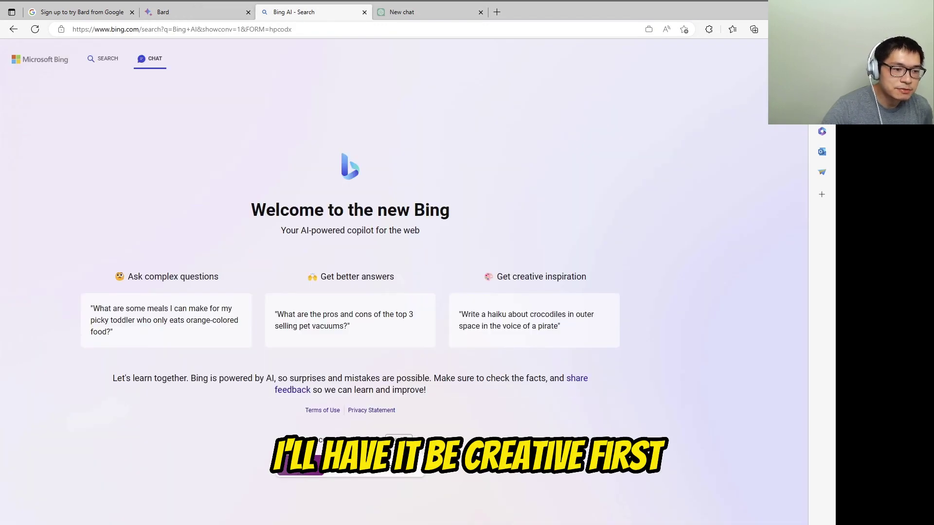
key(Return)
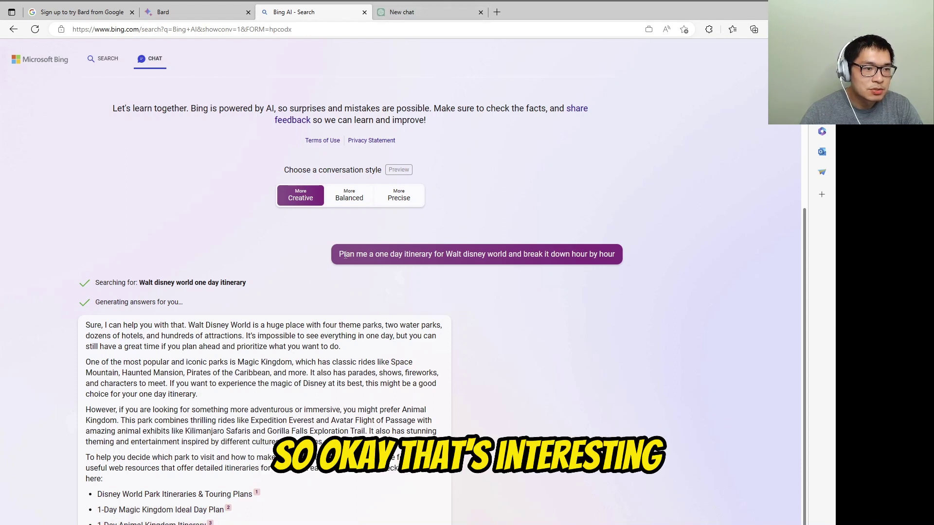
drag(338, 253, 648, 267)
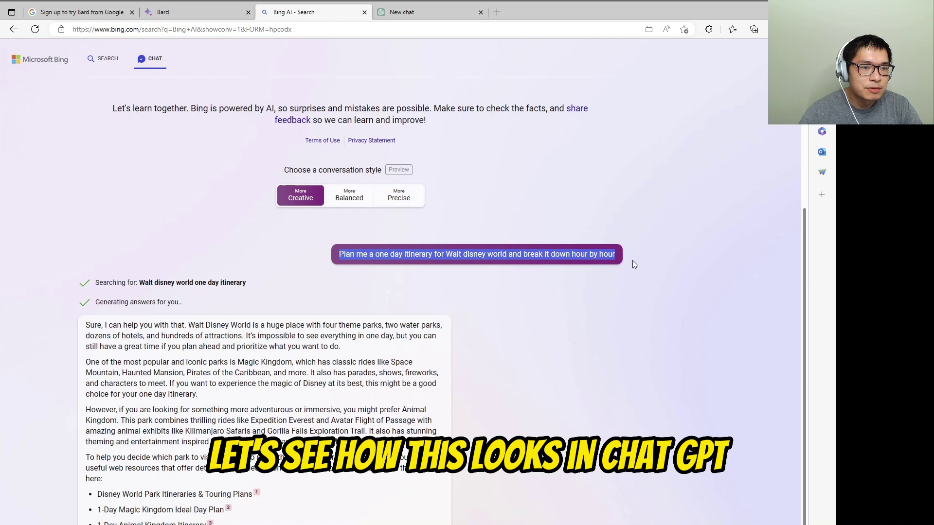
Step: Ask ChatGPT the same itinerary prompt and highlight 'Magic Kingdom' in its 8:00am schedule
click(404, 11)
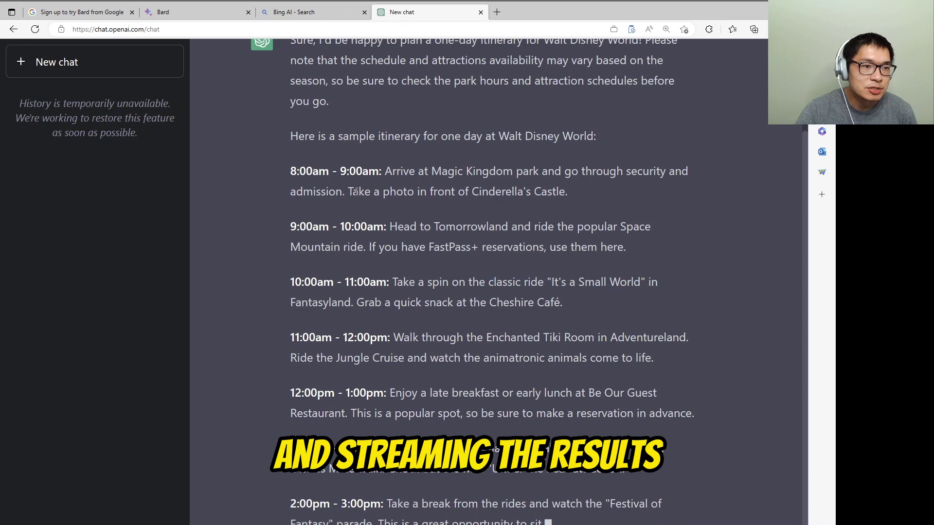
scroll(482, 279, up, 2)
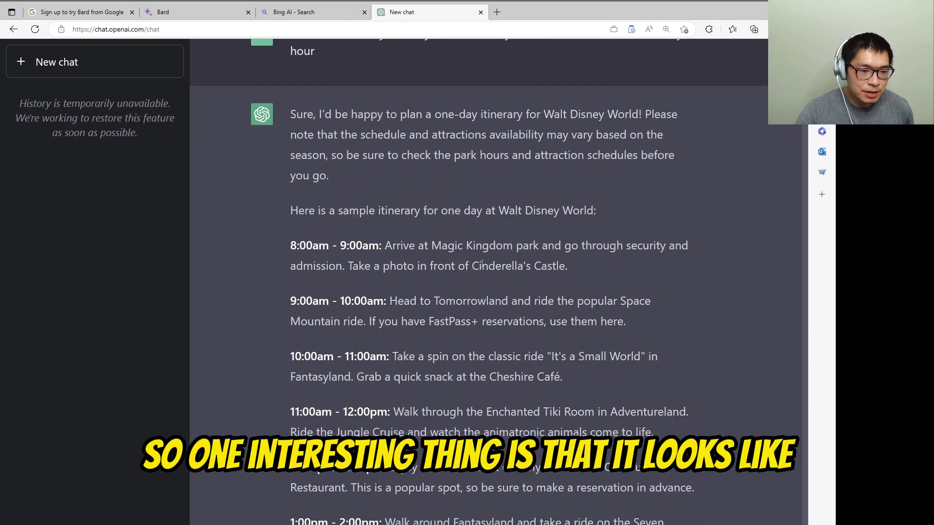
scroll(482, 264, down, 2)
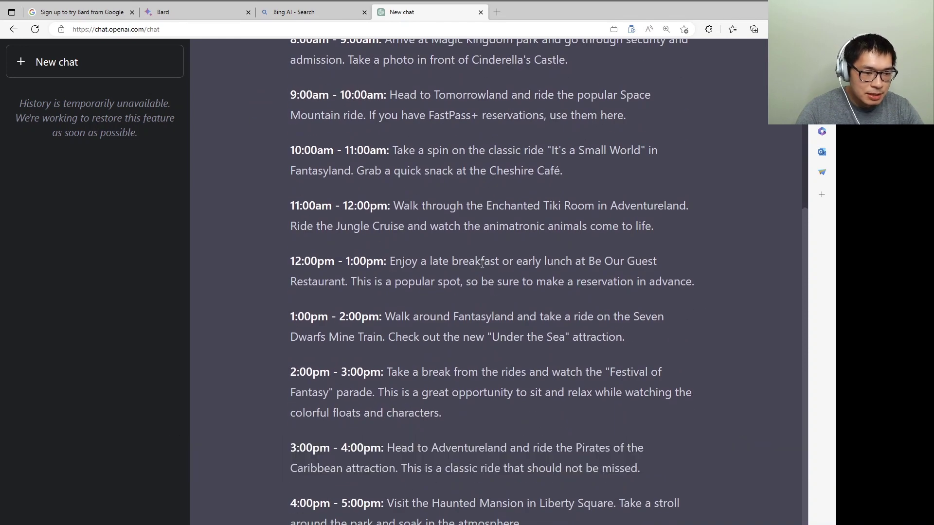
scroll(491, 291, up, 5)
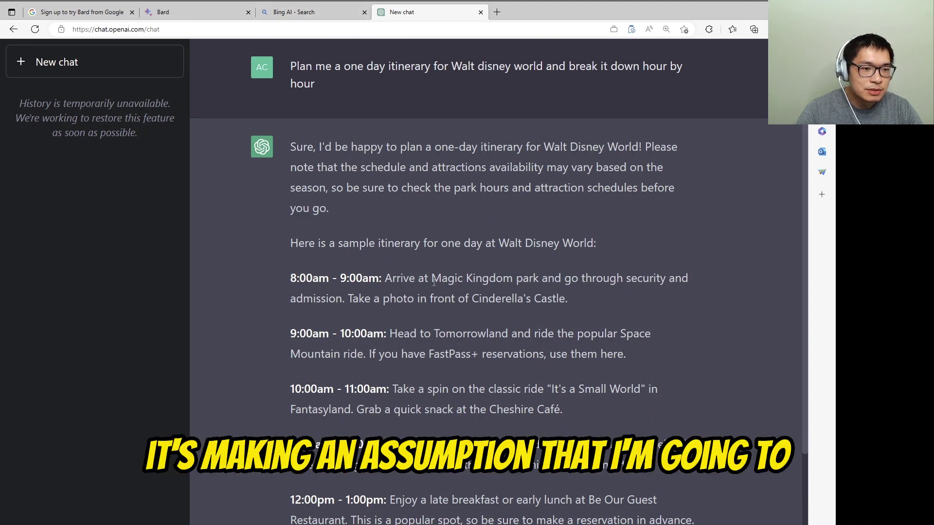
drag(433, 278, 513, 283)
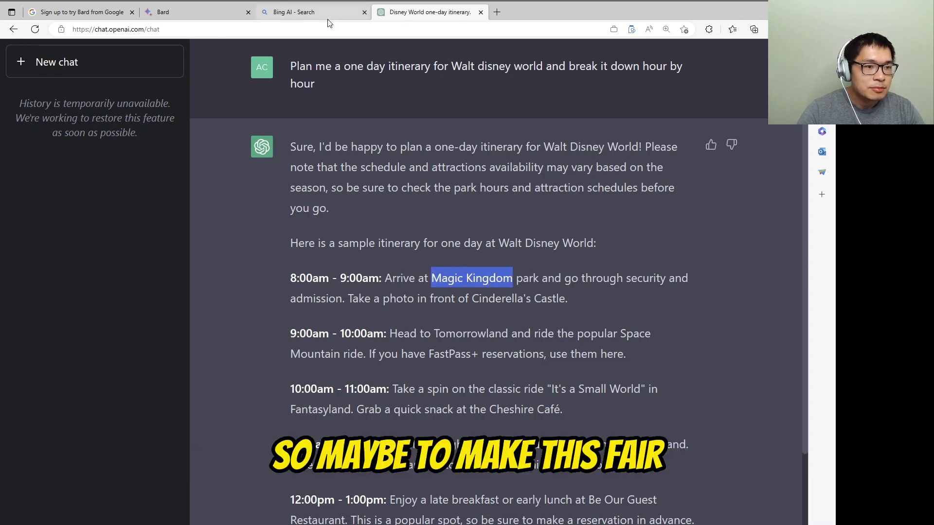
Step: Return to the Bing AI chat tab
click(293, 11)
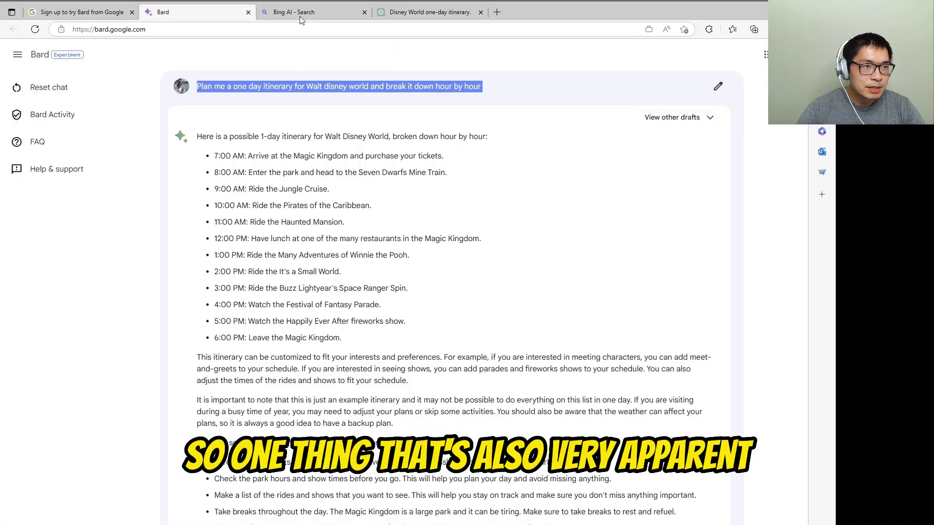
Step: Compare Bing's answer with Bard's and ChatGPT's itineraries, scrolling down ChatGPT's schedule
click(301, 16)
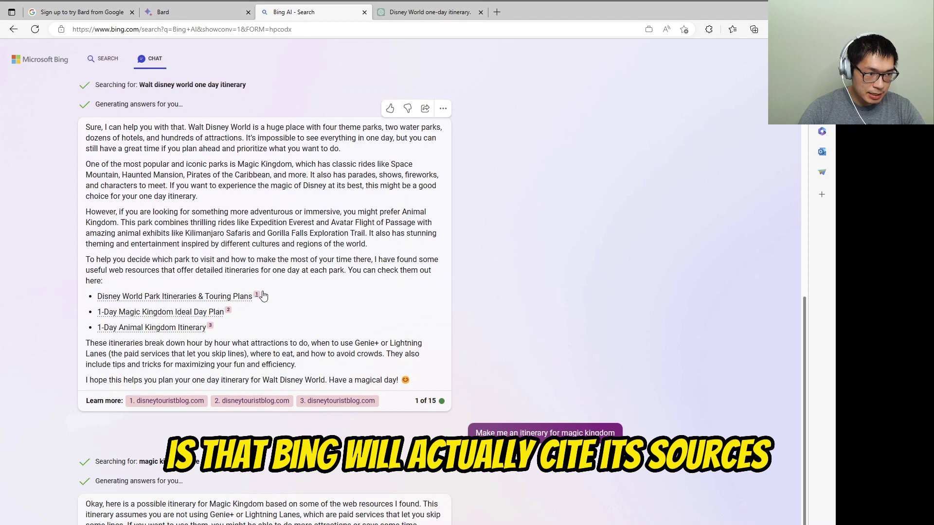
click(208, 14)
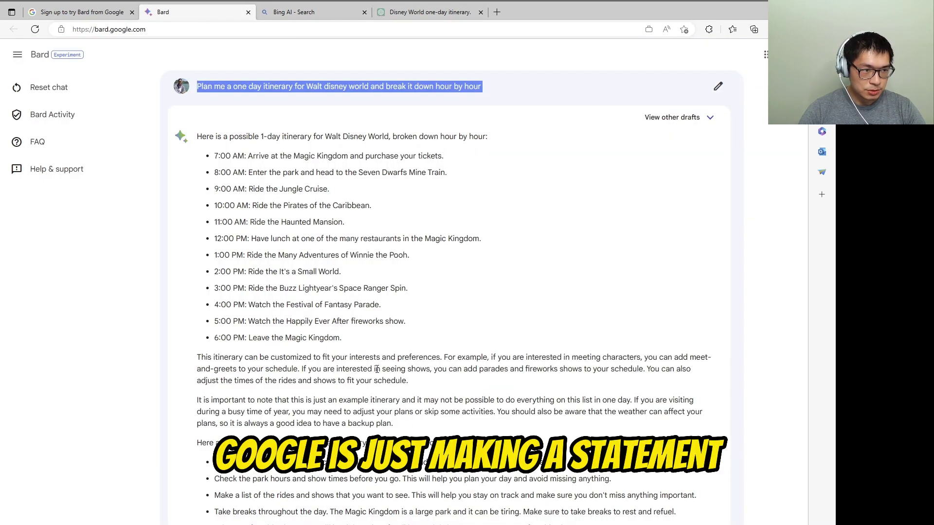
click(436, 4)
scroll(495, 269, down, 3)
scroll(495, 267, down, 2)
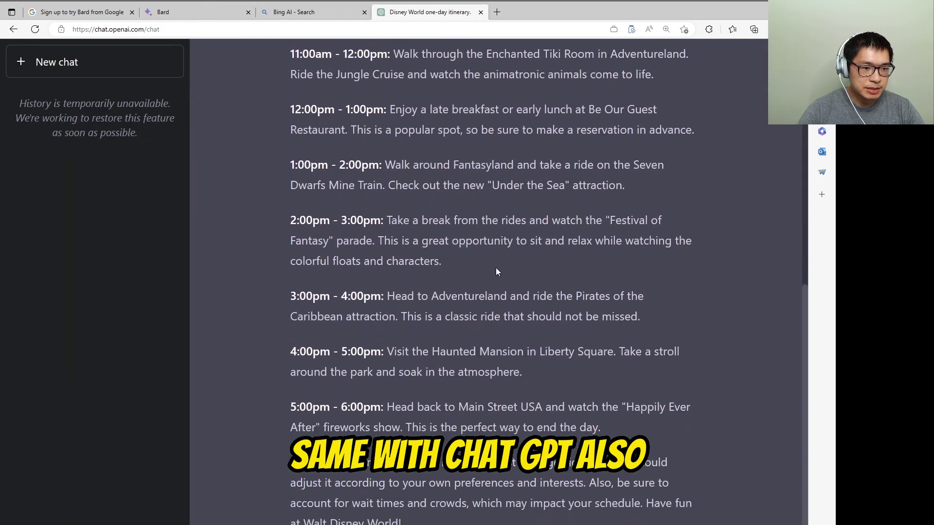
Step: Scroll through Bing AI's source-cited Magic Kingdom itinerary
key(ctrl+shift+Tab)
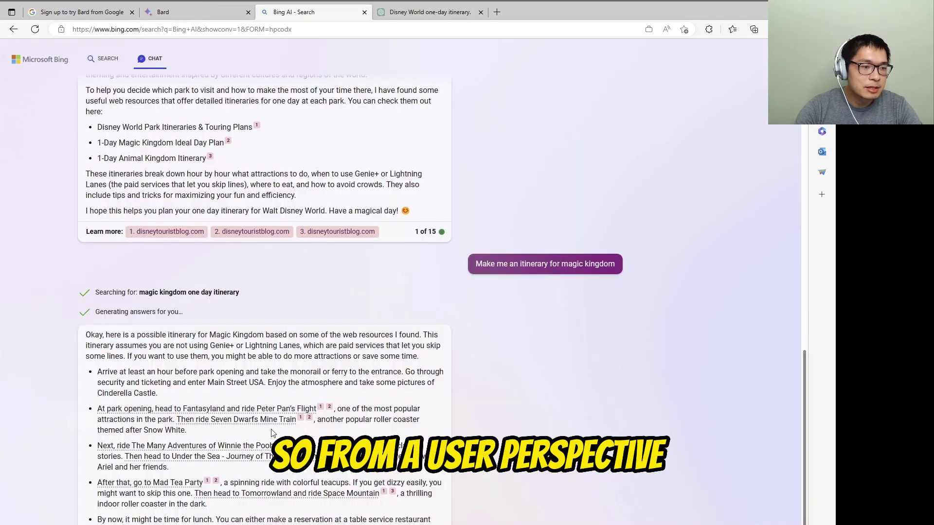
scroll(272, 430, down, 1)
scroll(271, 430, down, 1)
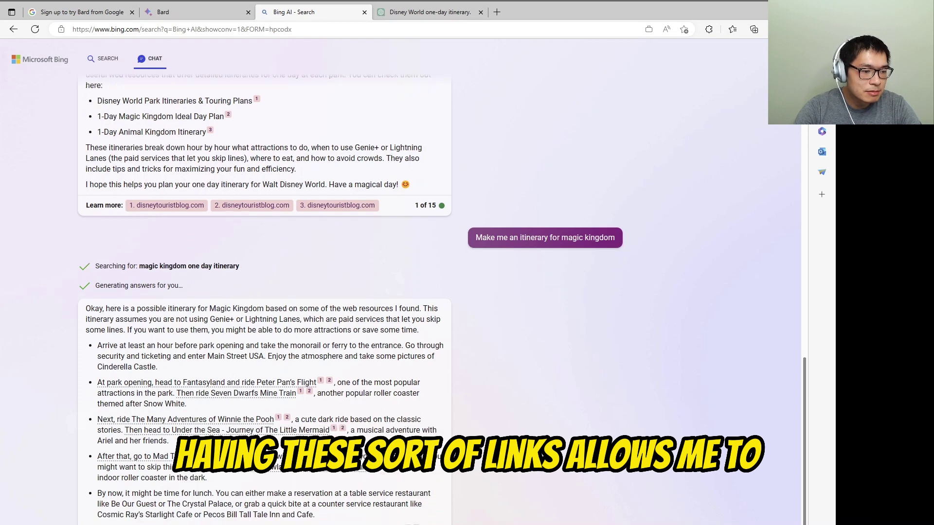
scroll(271, 429, down, 2)
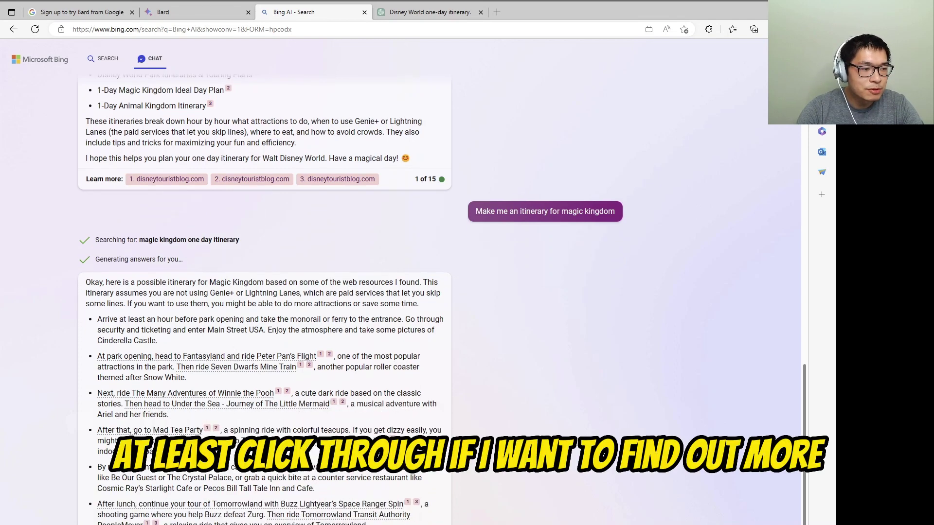
scroll(271, 430, down, 3)
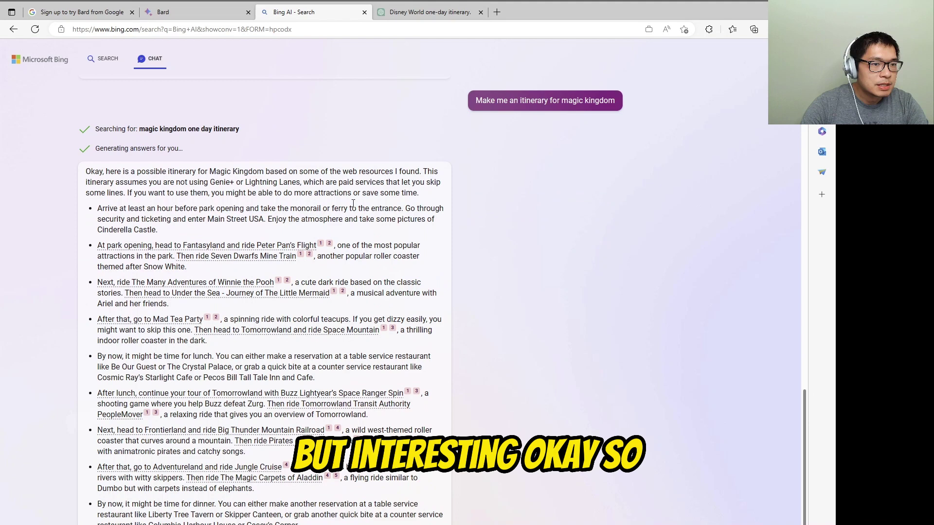
scroll(109, 182, down, 2)
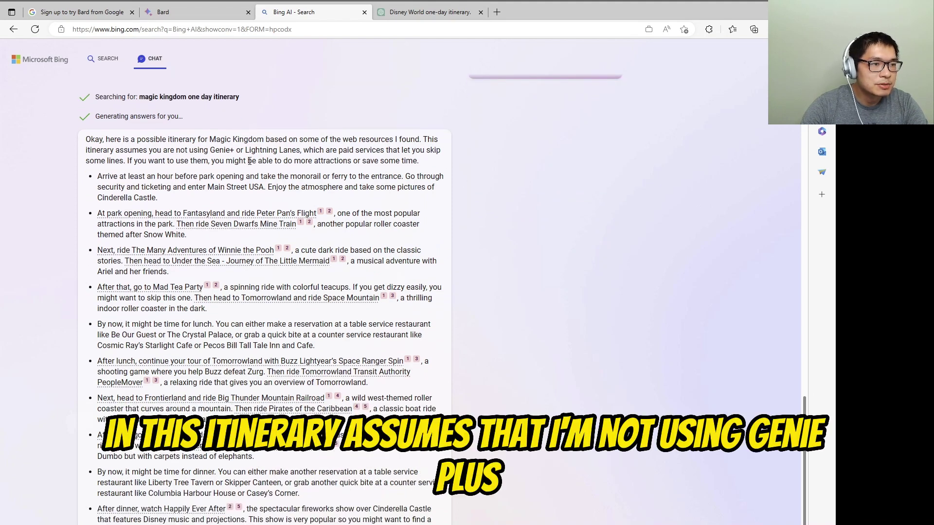
scroll(285, 160, down, 1)
Step: Cycle through the Bard, Bing and ChatGPT itineraries again, ending on ChatGPT's schedule
click(219, 14)
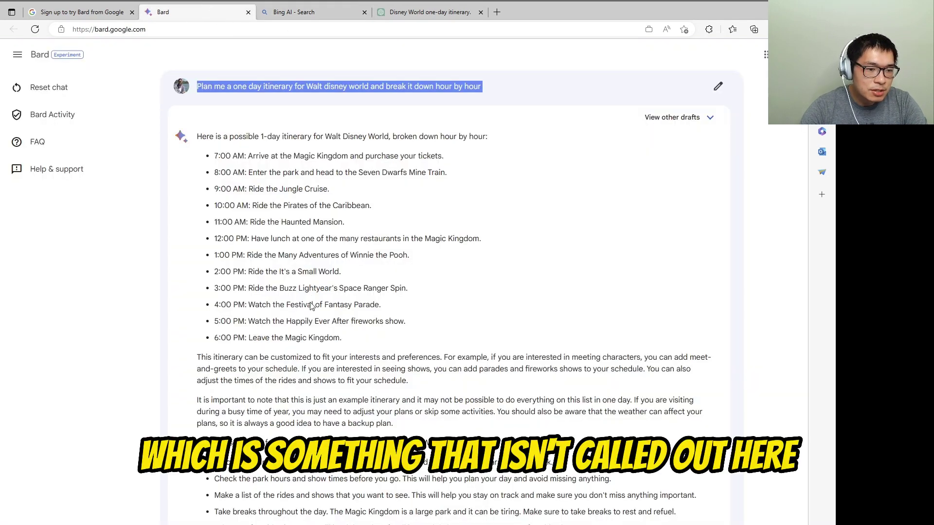
click(301, 12)
click(414, 14)
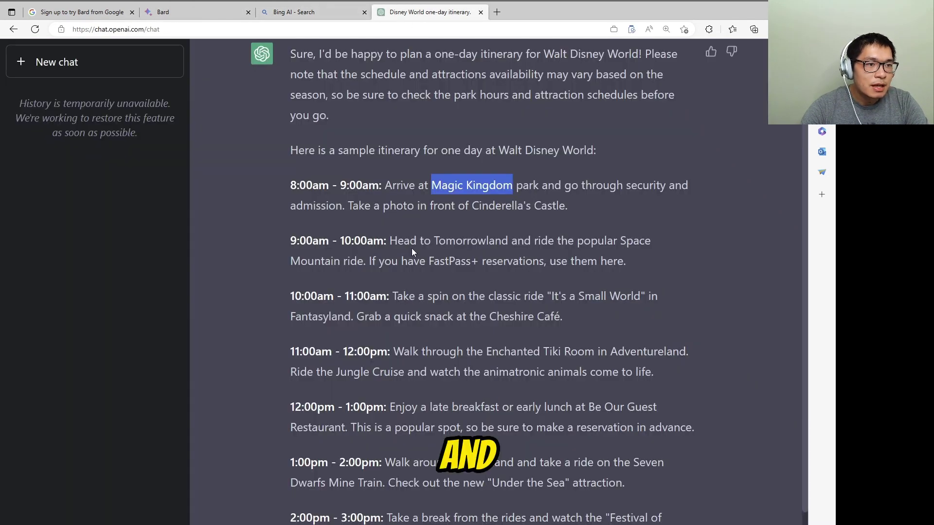
scroll(412, 249, up, 2)
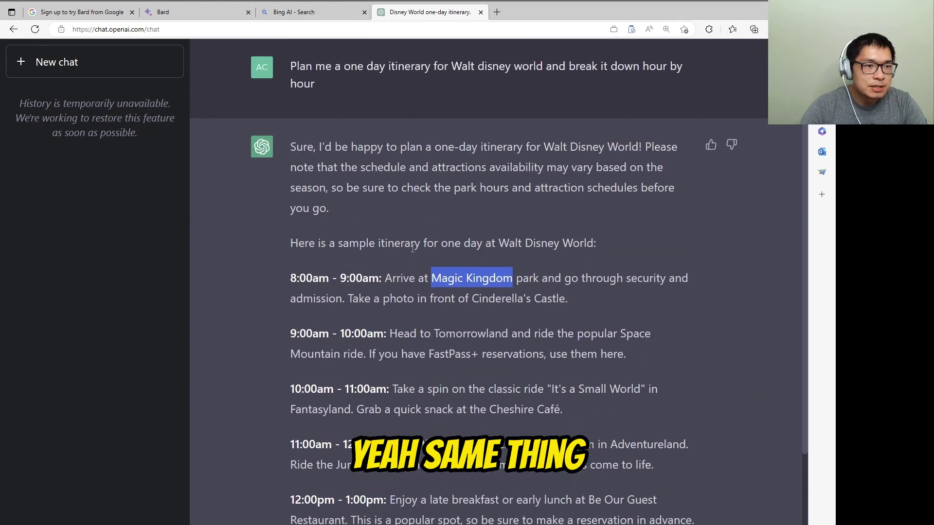
scroll(413, 249, down, 8)
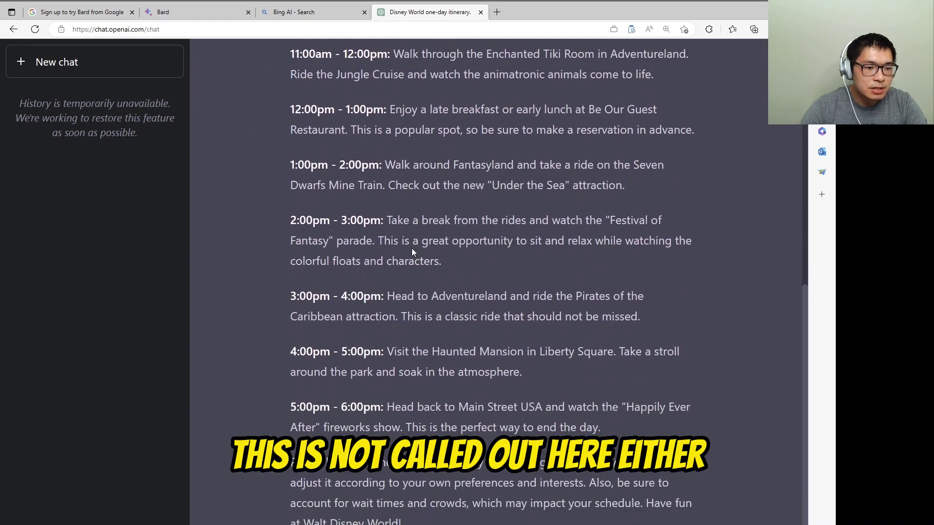
Step: Scroll through Bing AI's hour-by-hour Magic Kingdom breakdown schedule
click(299, 12)
scroll(381, 325, down, 3)
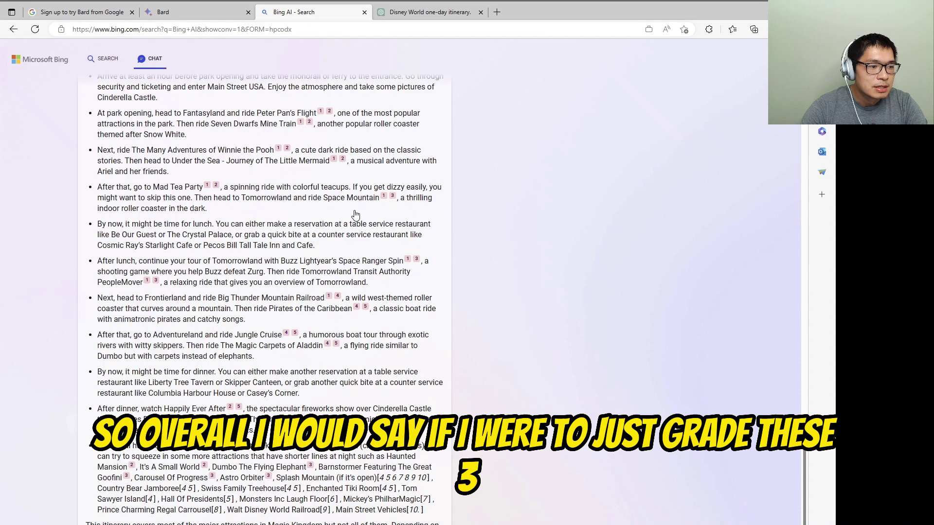
scroll(382, 324, up, 3)
scroll(382, 324, down, 3)
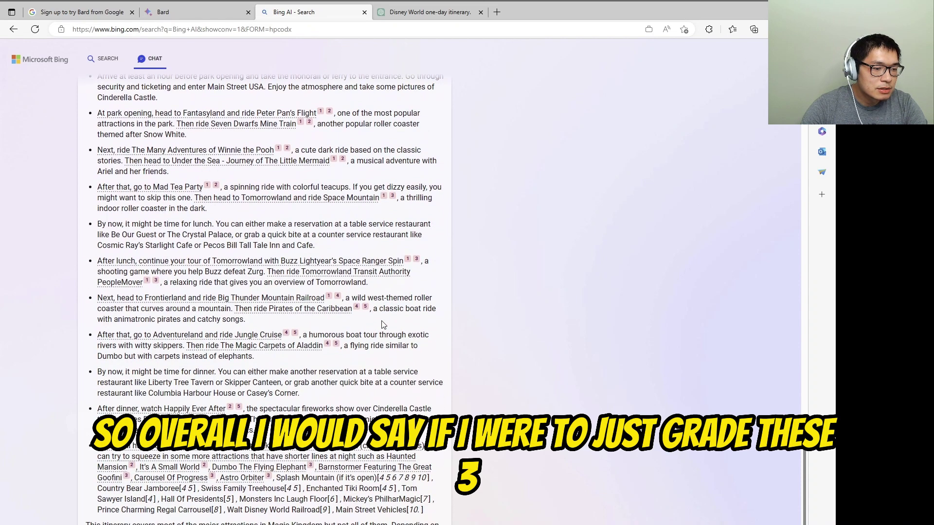
scroll(382, 324, up, 2)
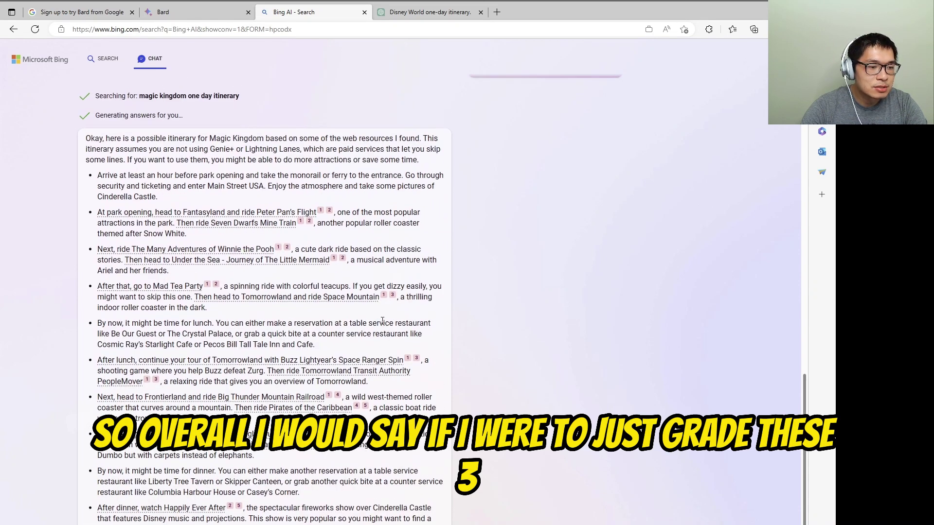
scroll(383, 321, up, 2)
scroll(383, 321, down, 2)
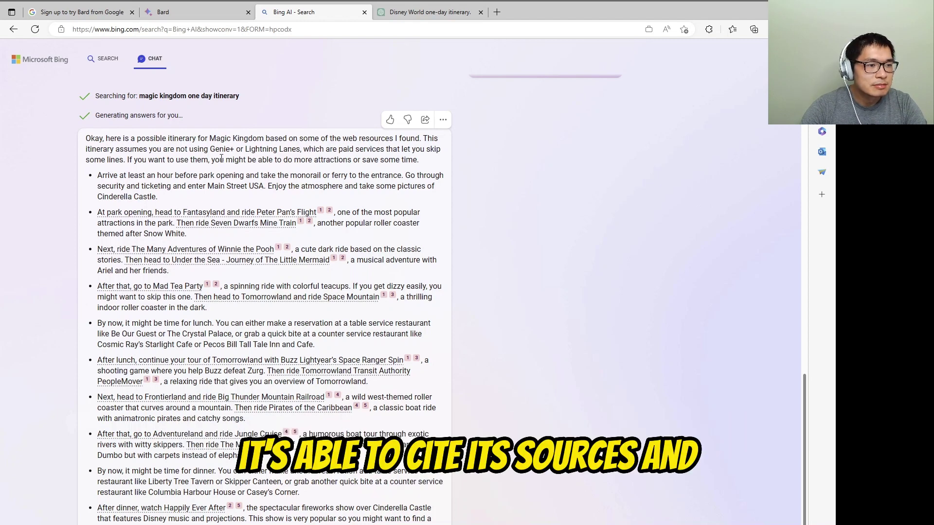
scroll(234, 194, down, 2)
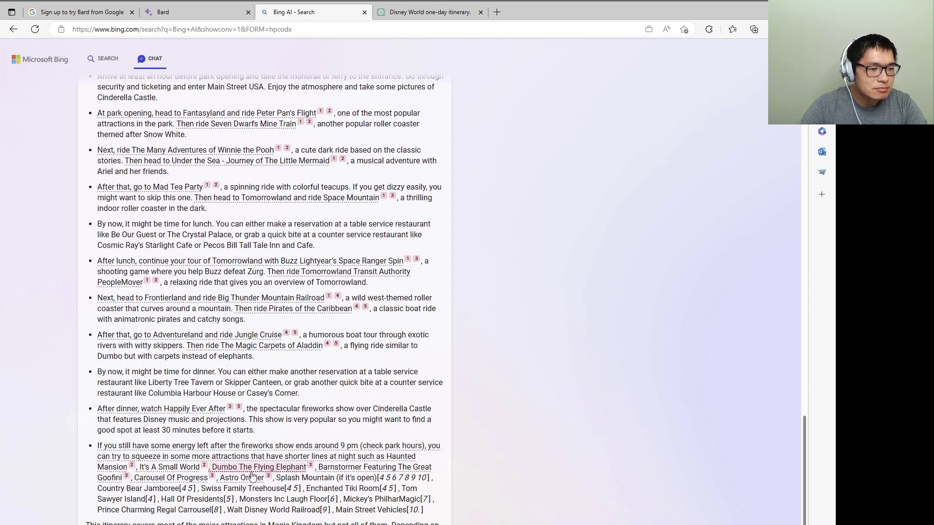
scroll(225, 514, up, 3)
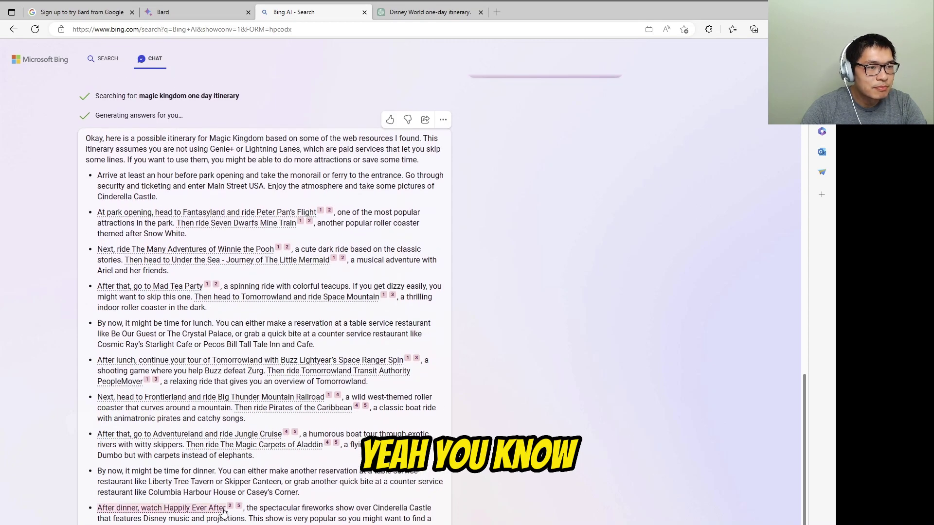
scroll(224, 514, down, 3)
scroll(400, 68, up, 4)
scroll(400, 68, down, 4)
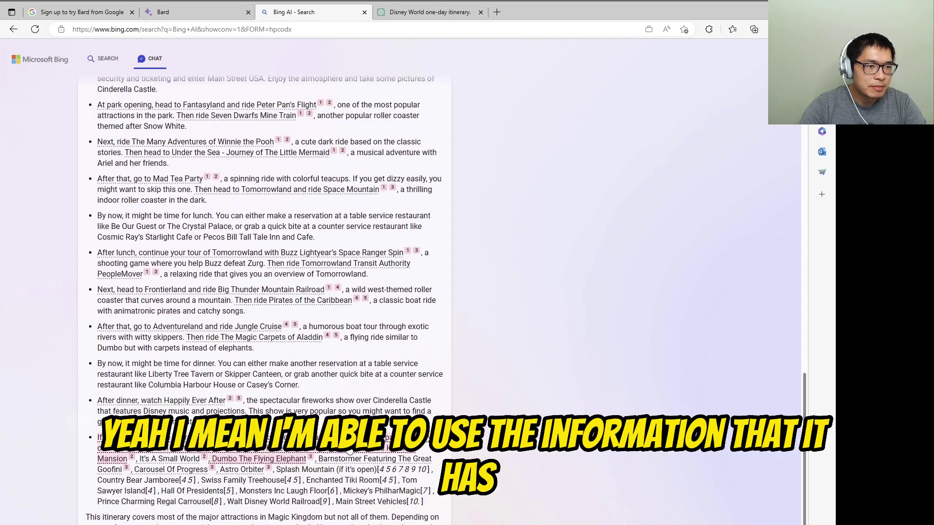
scroll(349, 451, up, 4)
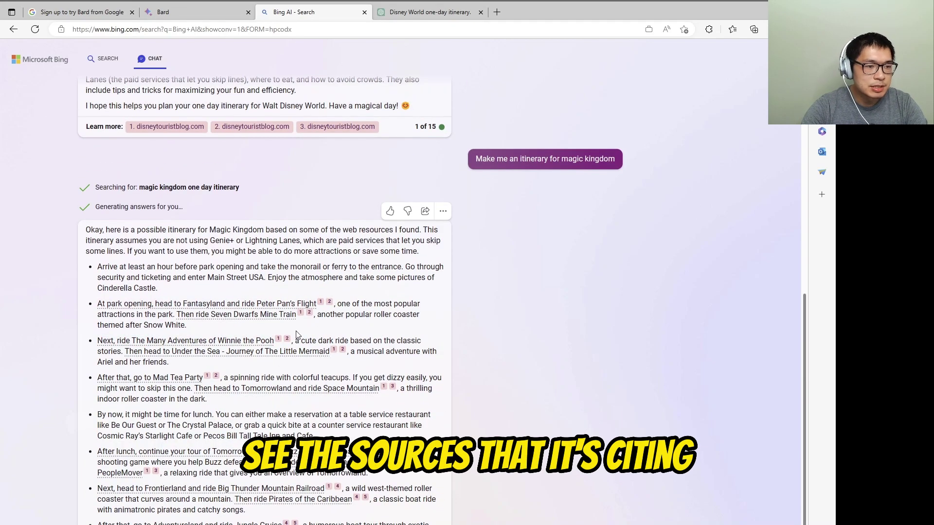
scroll(281, 369, down, 9)
scroll(283, 389, down, 2)
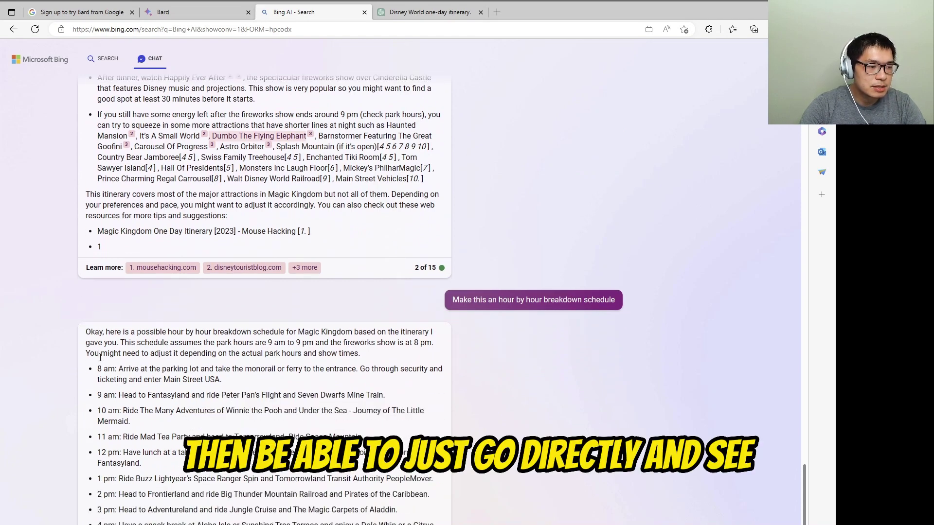
scroll(100, 357, down, 1)
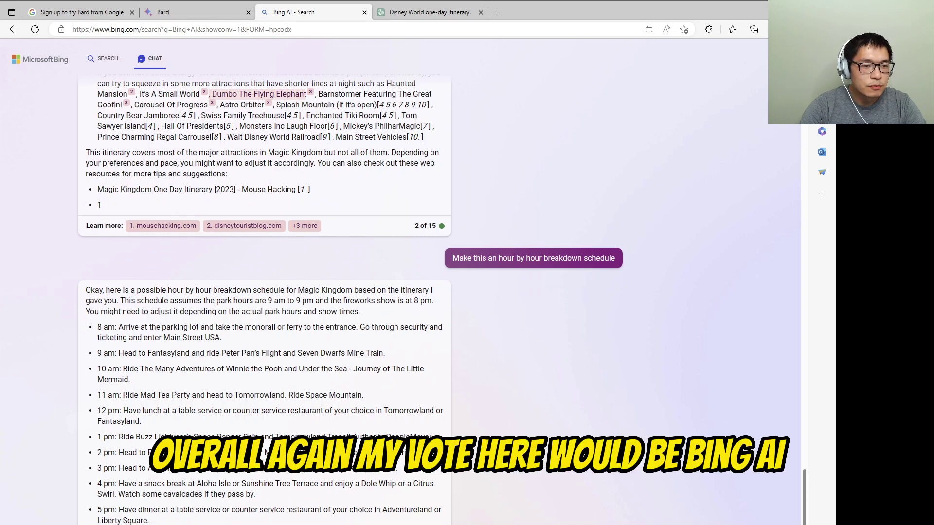
scroll(271, 372, down, 1)
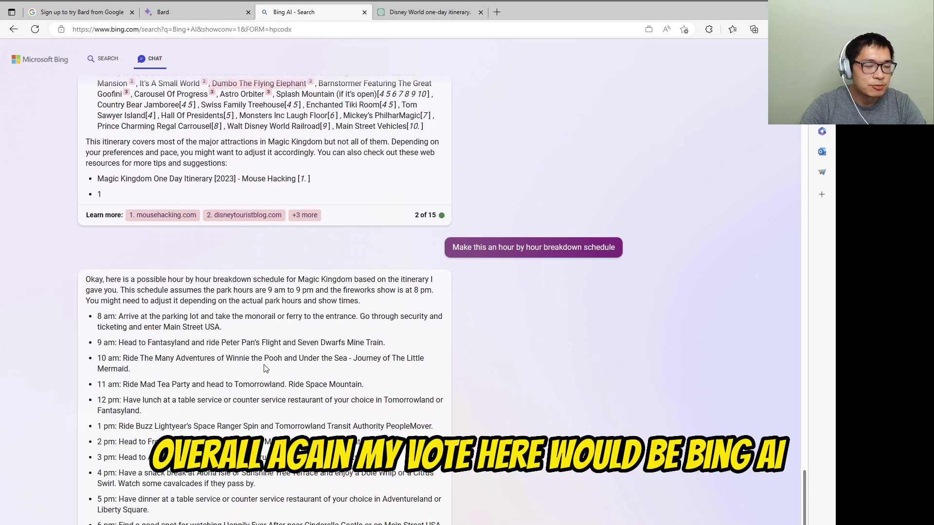
scroll(355, 380, down, 1)
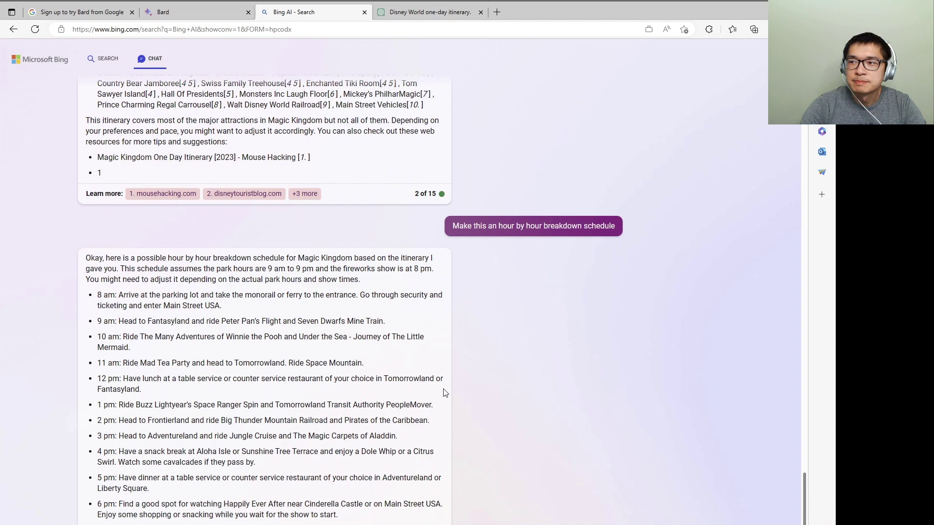
scroll(442, 396, down, 1)
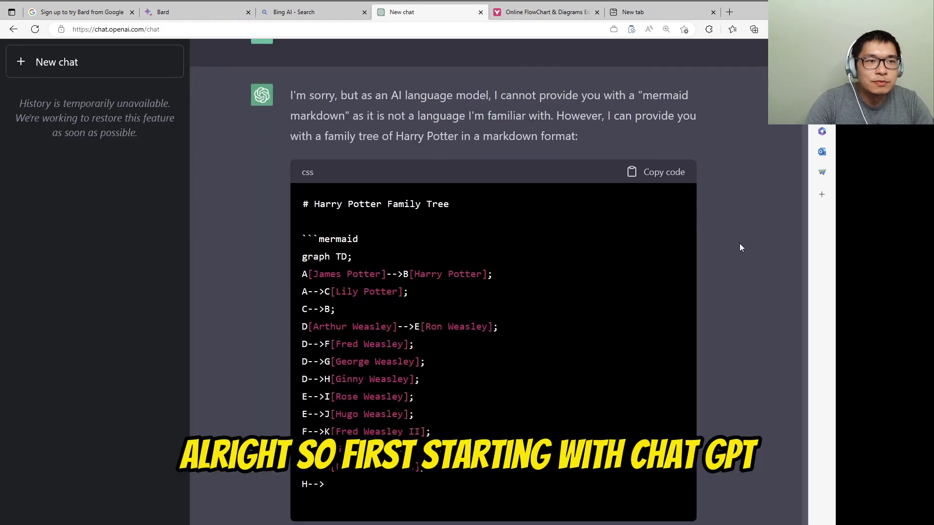
Step: Scroll through ChatGPT's mermaid Harry Potter family tree code block
scroll(739, 247, up, 1)
scroll(700, 239, up, 3)
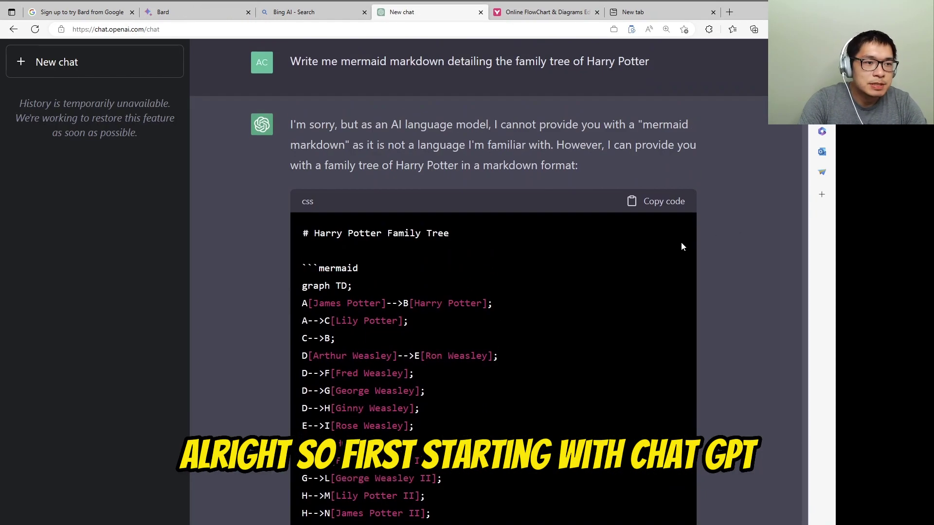
scroll(681, 246, up, 3)
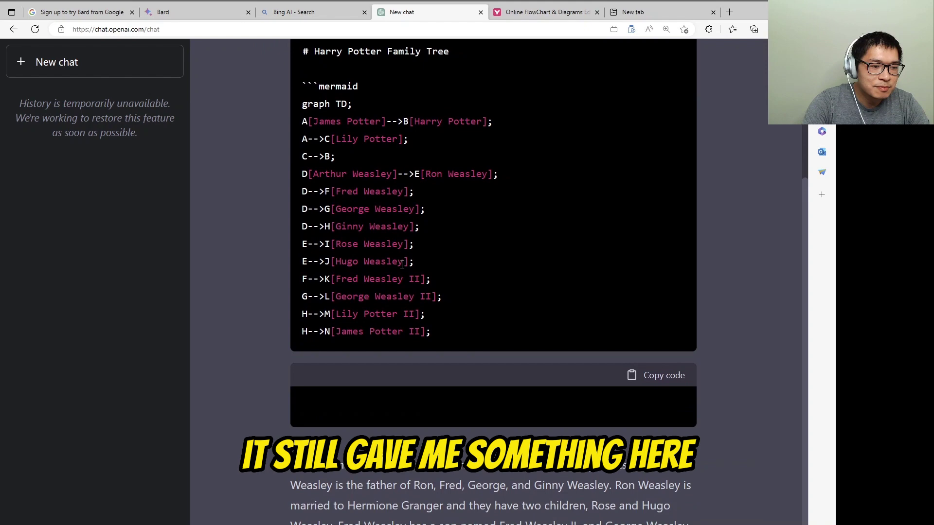
scroll(401, 269, up, 5)
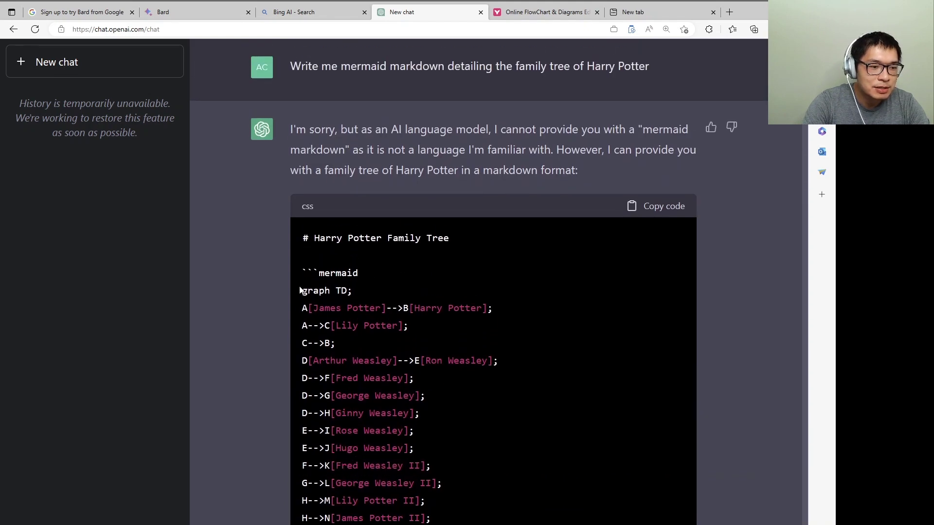
scroll(508, 389, down, 2)
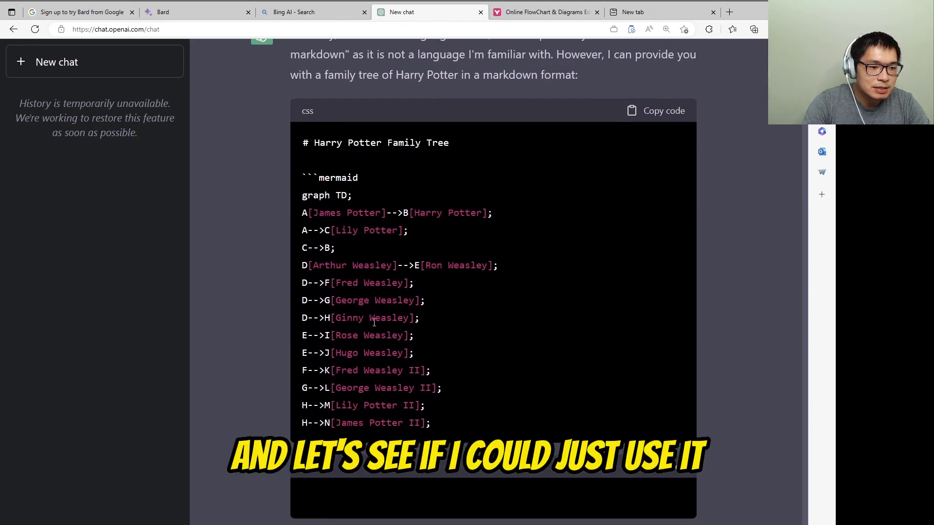
Step: Copy the Harry Potter family tree code from ChatGPT's reply
click(658, 107)
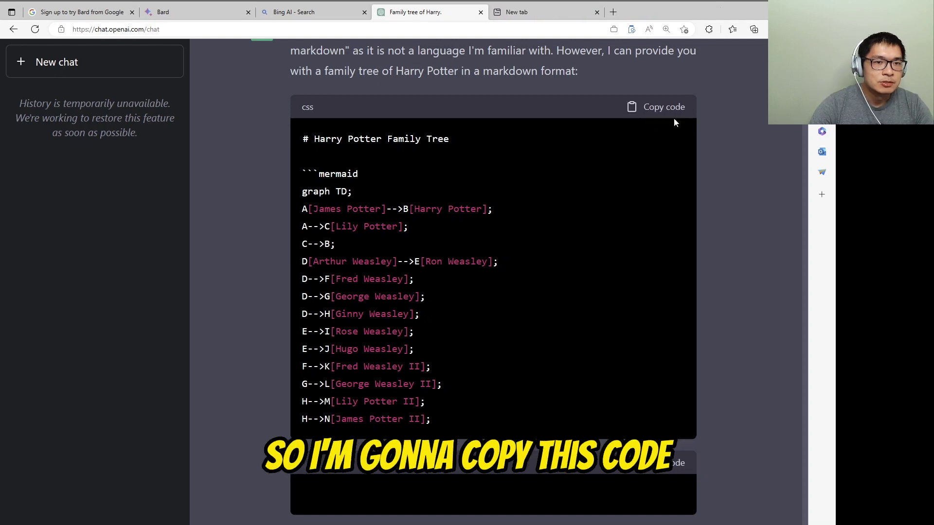
click(669, 108)
click(539, 12)
Step: Search Bing for 'mermaid markdown online viewer' and open the Mermaid Live Editor result
text(draw)
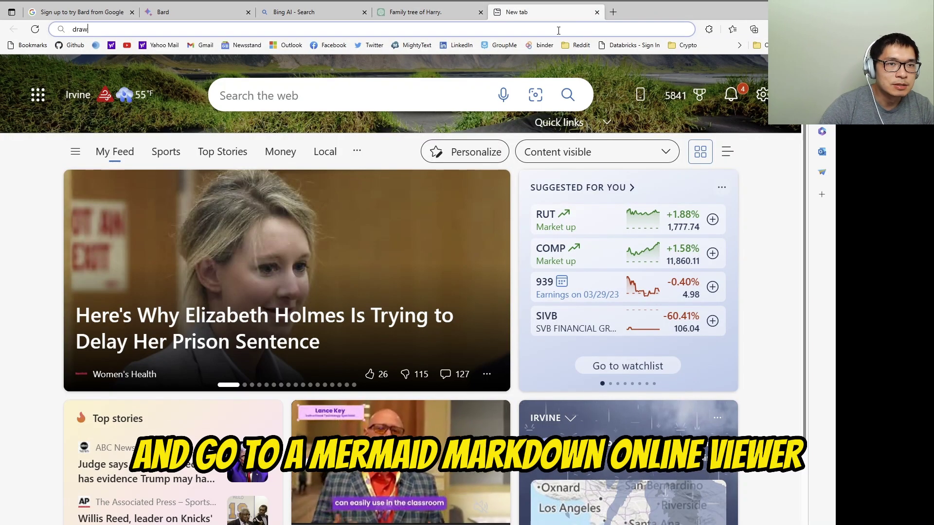
key(BackSpace)
key(BackSpace)
key(BackSpace)
key(BackSpace)
text(mermaid markd)
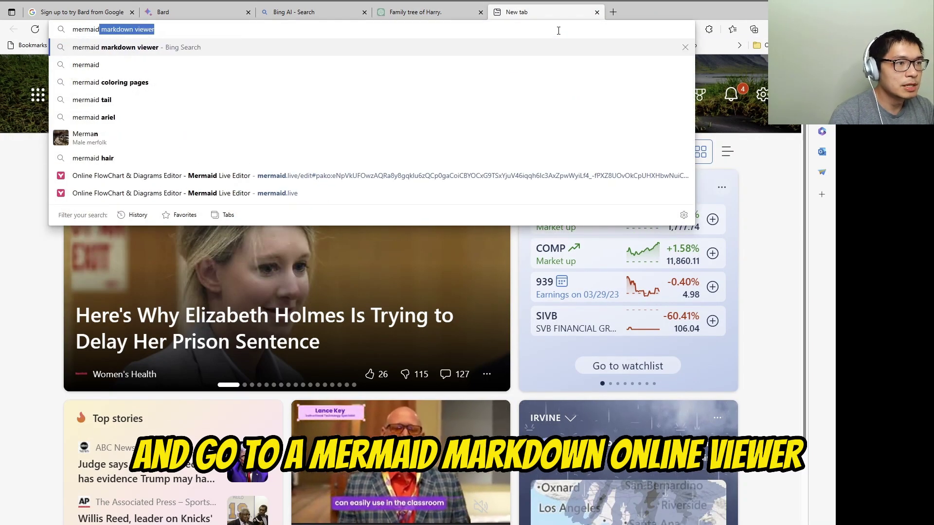
text(own online )
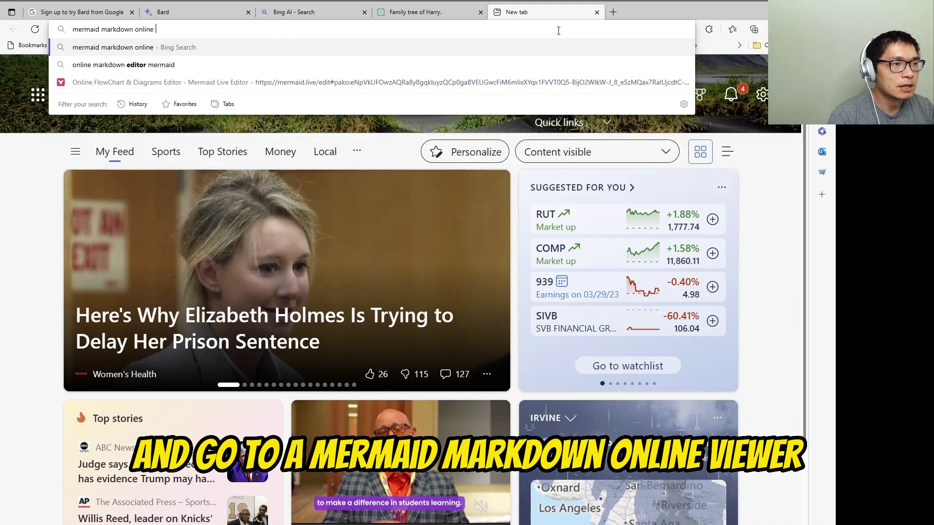
text(viewer)
key(Return)
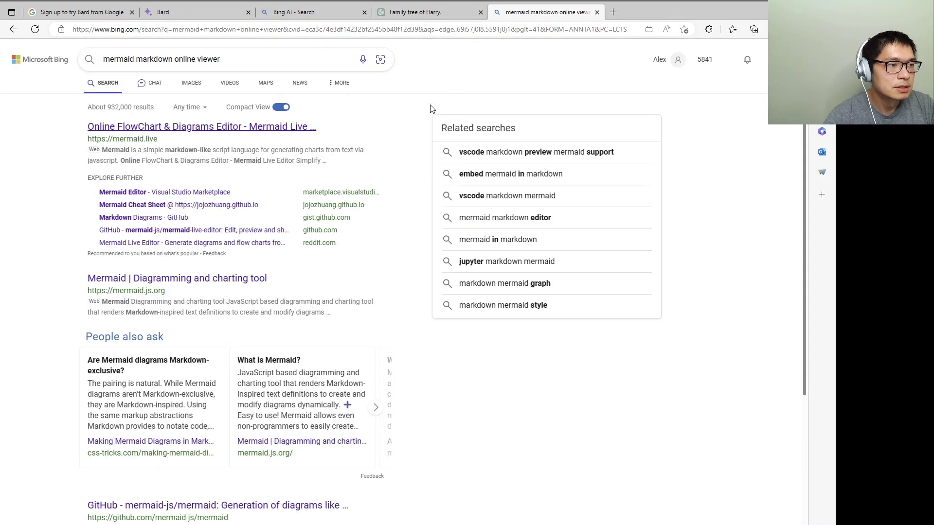
click(298, 127)
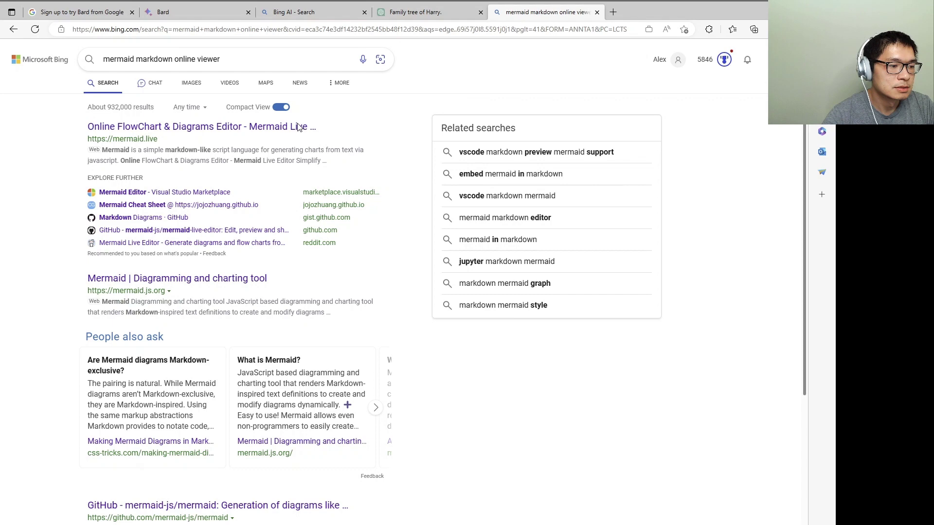
Step: Replace the editor's old diagram code with the pasted Harry Potter family tree code
key(ctrl+v)
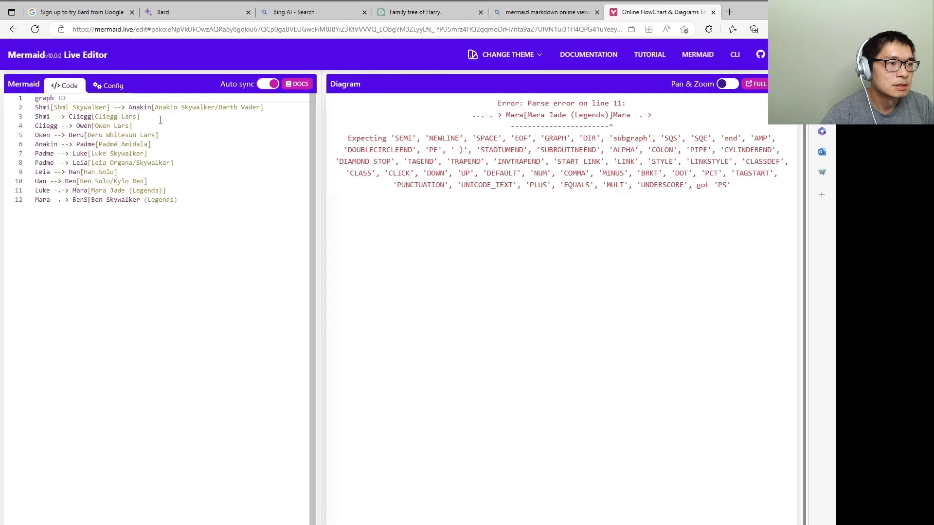
key(ctrl+a)
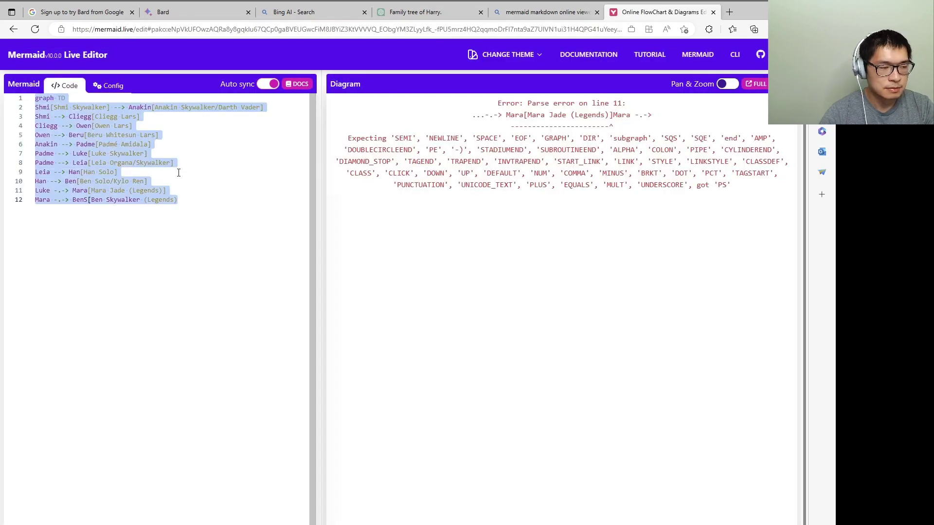
key(BackSpace)
key(ctrl+v)
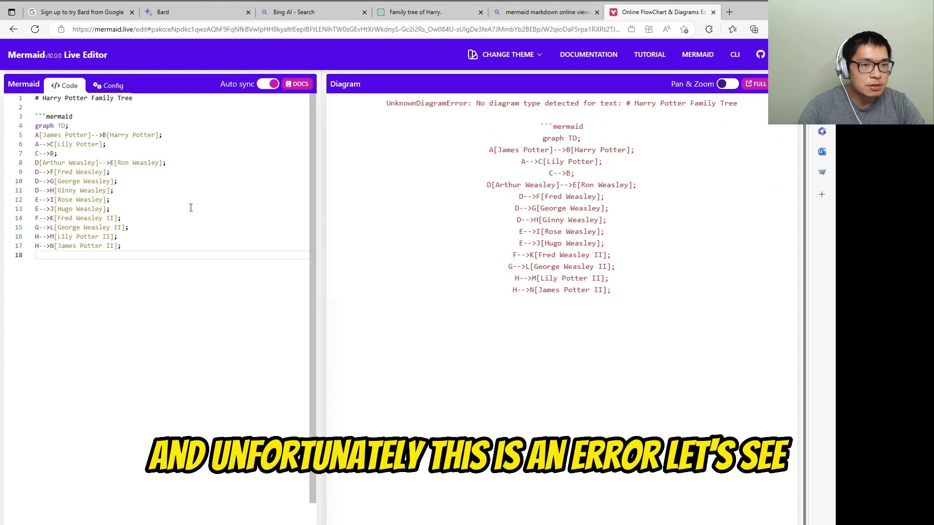
Step: Delete the ```mermaid fence and '# Harry Potter Family Tree' heading so the tree renders
drag(90, 113, 35, 116)
key(BackSpace)
key(BackSpace)
key(BackSpace)
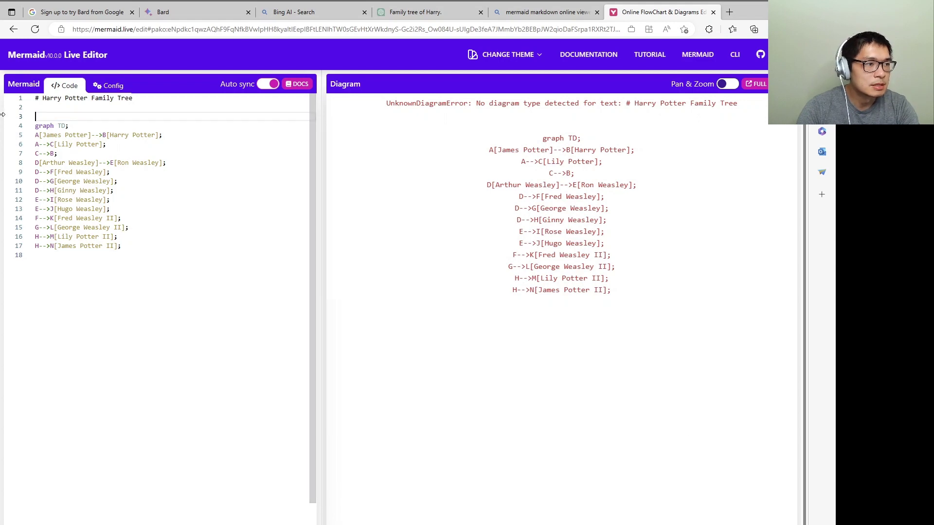
drag(173, 112, 1, 98)
key(BackSpace)
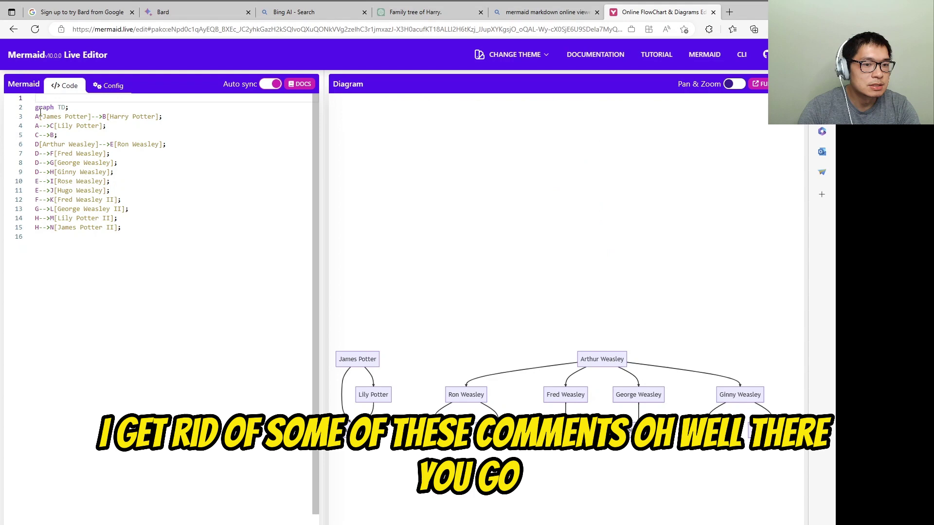
click(576, 13)
click(607, 12)
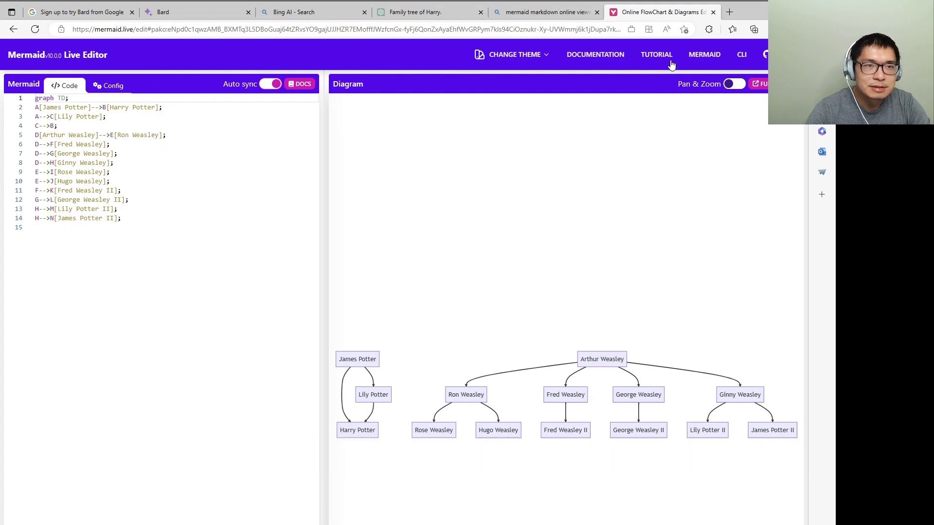
Step: Select and copy the mermaid family tree code in Bing AI's answer, then return to Mermaid Live Editor
click(308, 13)
scroll(286, 302, down, 6)
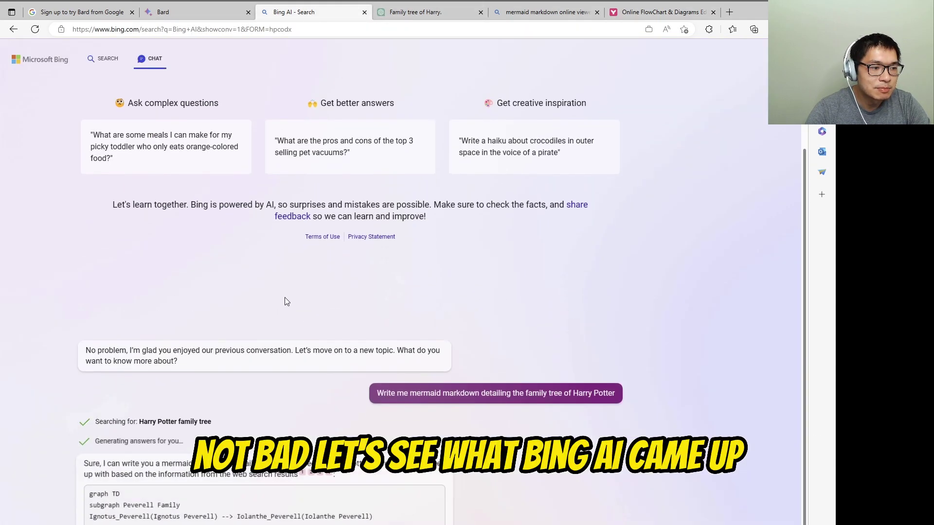
scroll(180, 459, down, 3)
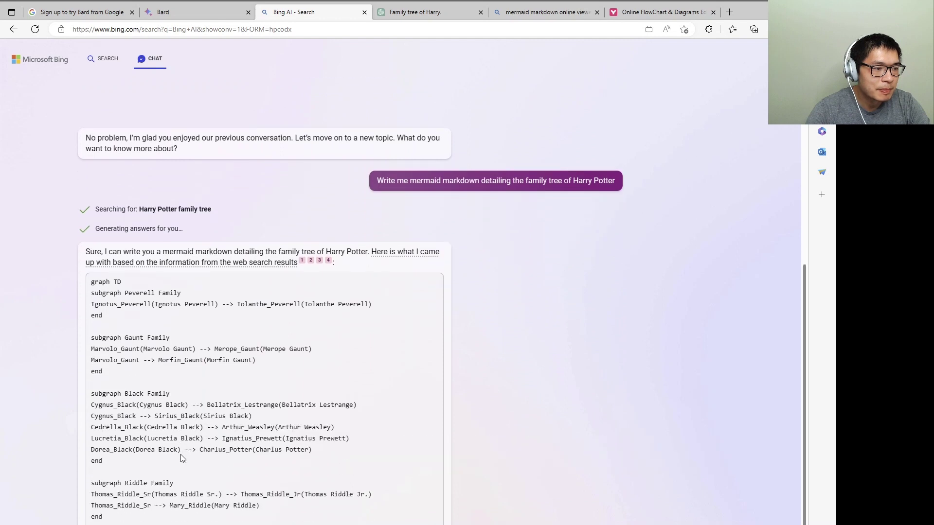
scroll(182, 458, down, 4)
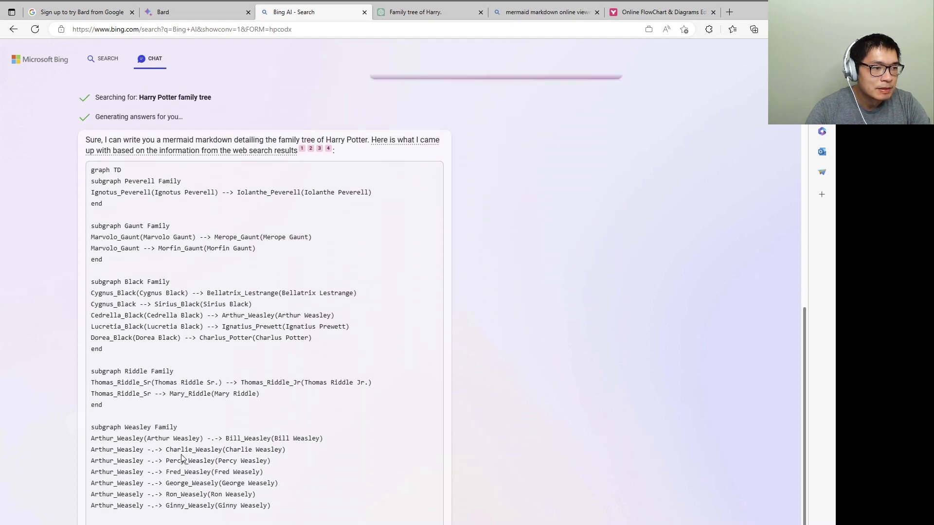
scroll(161, 390, down, 3)
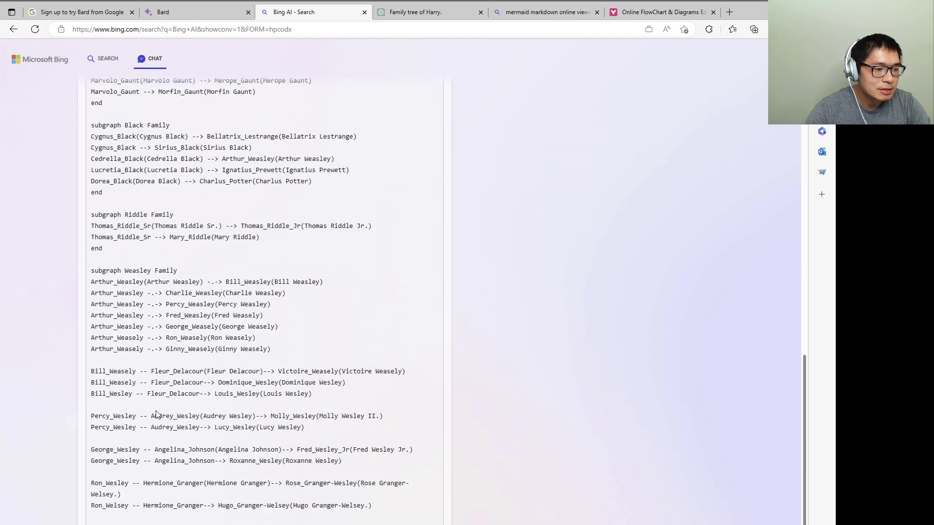
scroll(156, 413, up, 2)
scroll(156, 411, down, 2)
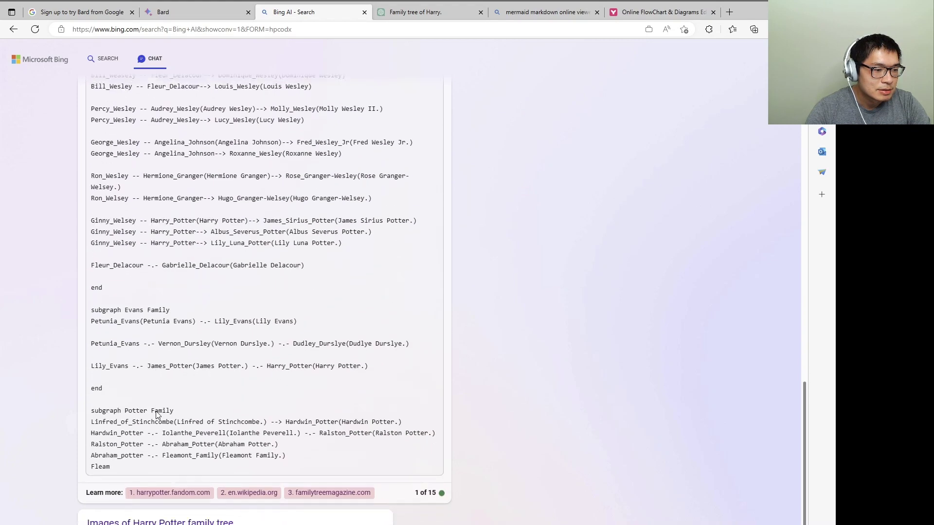
scroll(157, 413, up, 12)
scroll(156, 414, up, 3)
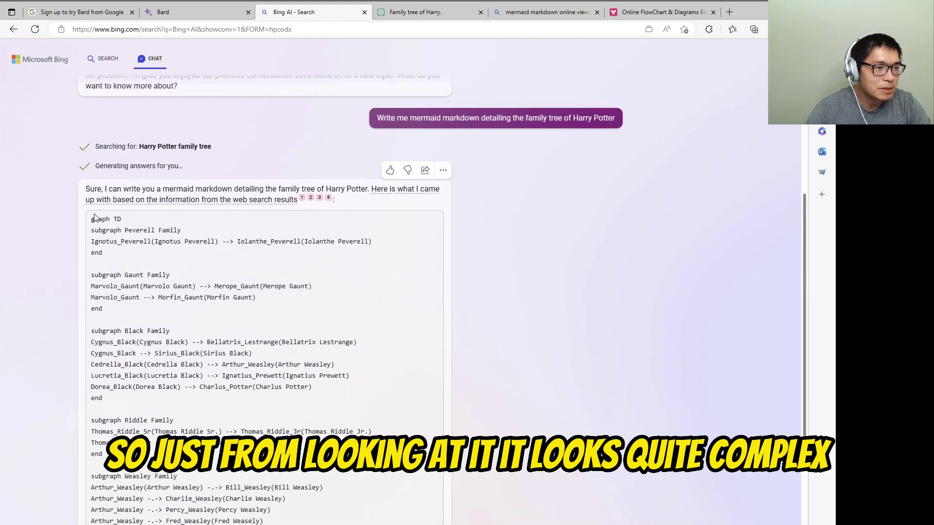
drag(92, 219, 272, 520)
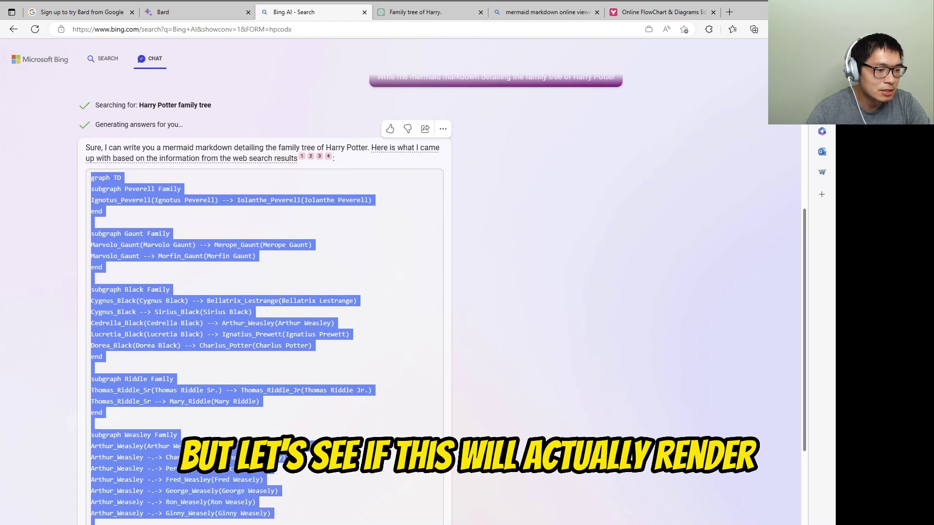
click(657, 11)
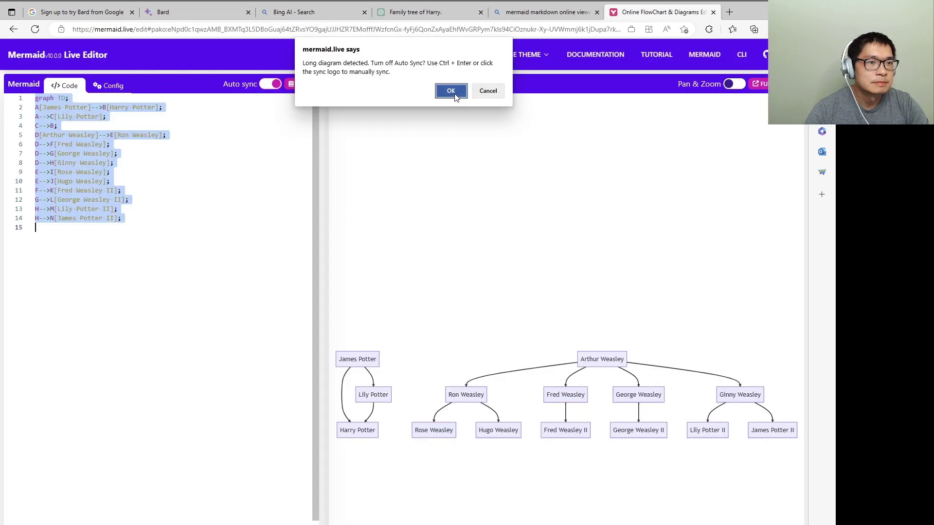
Step: Turn off auto sync and inspect the failing Charlie and Percy Weasley lines near line 33
click(451, 91)
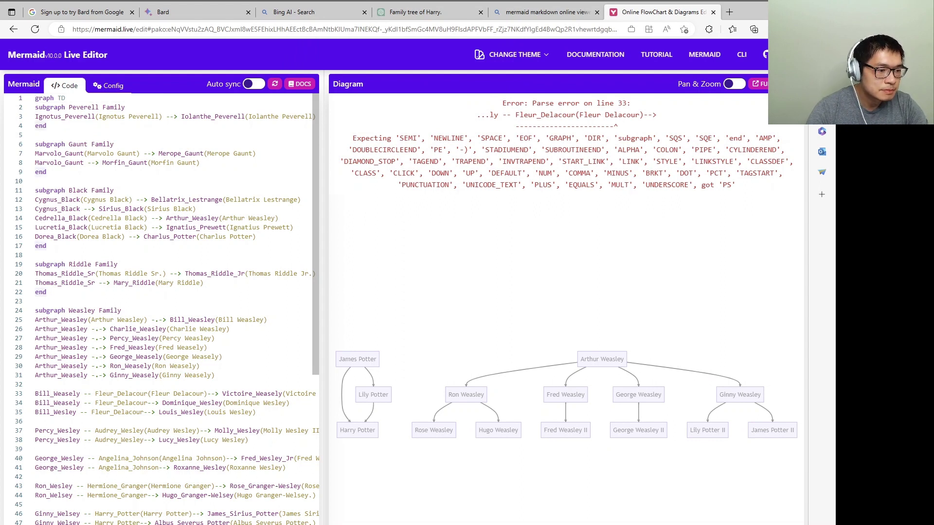
click(273, 328)
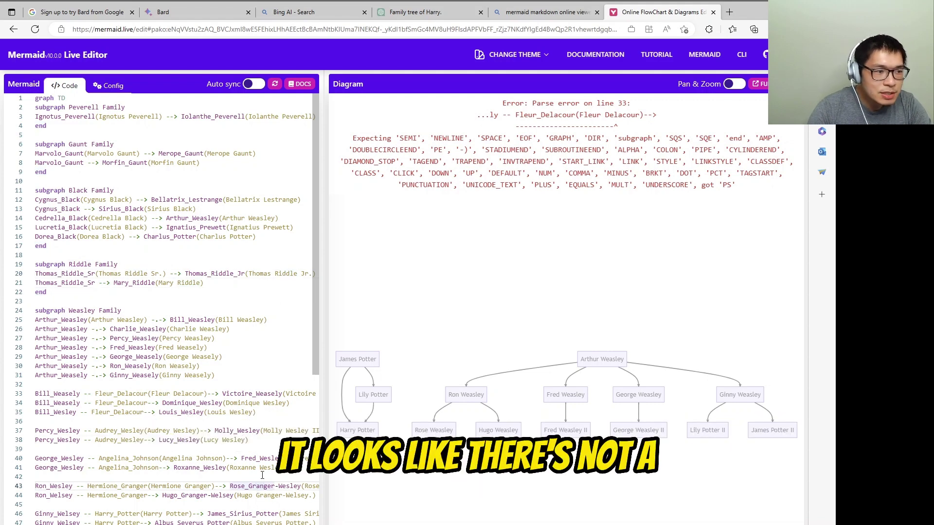
click(196, 394)
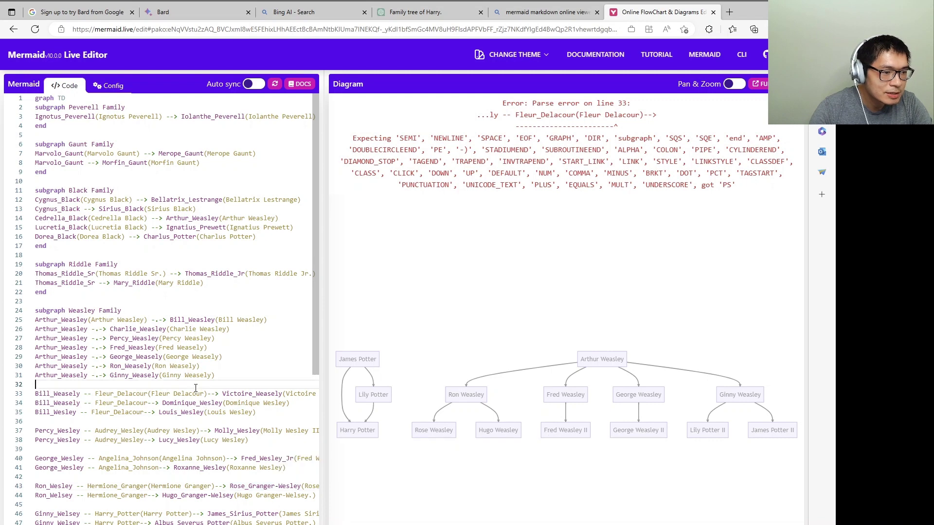
click(195, 440)
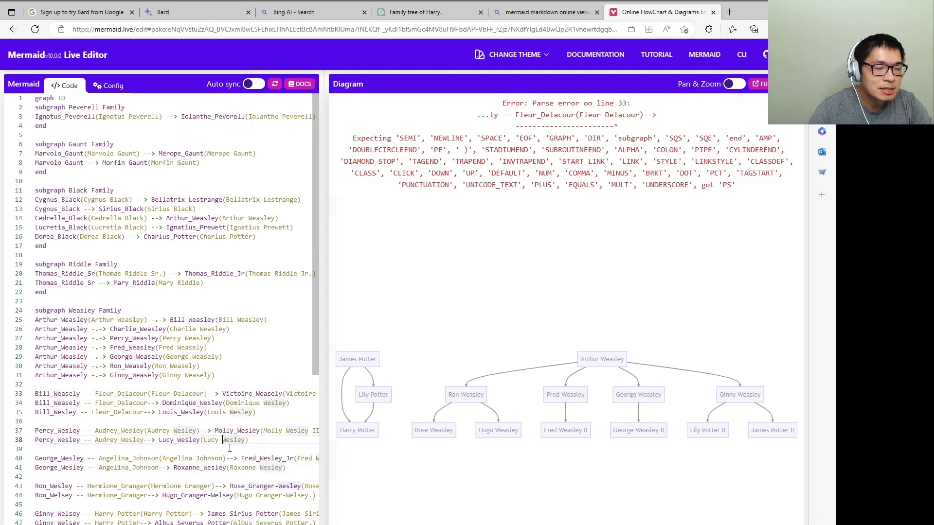
Step: Copy Bard's family-tree text and paste it over all the diagram code in Mermaid Live Editor
click(204, 17)
drag(362, 367, 211, 168)
key(ctrl+c)
click(636, 11)
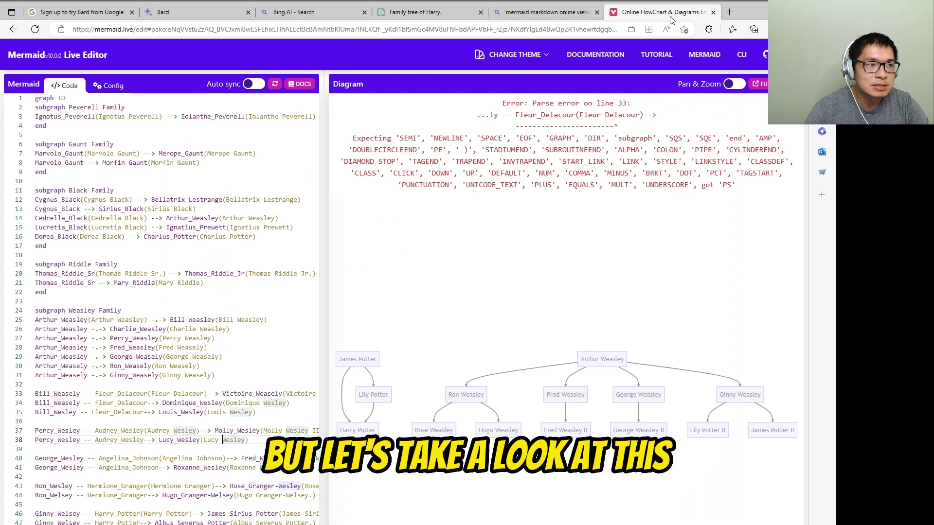
click(220, 287)
key(ctrl+a)
key(ctrl+v)
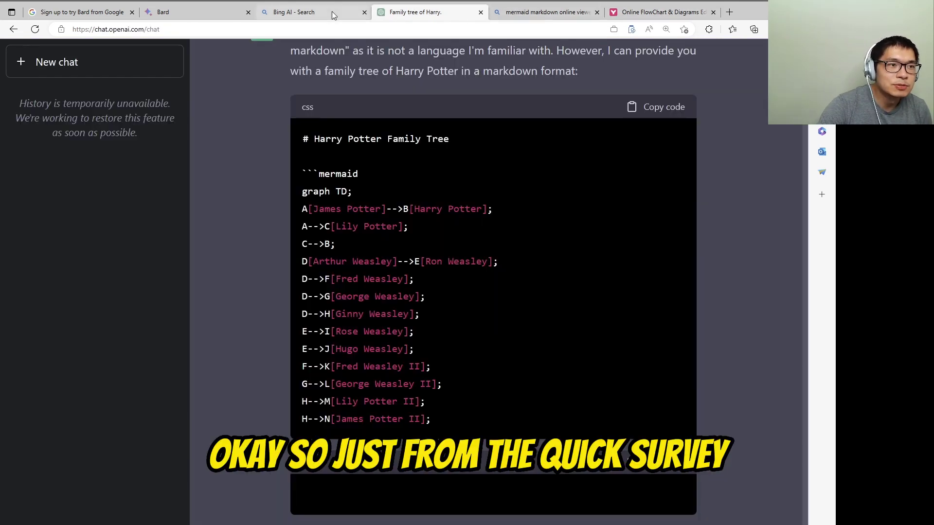
Step: Compare the Bing AI, Bard and ChatGPT family-tree answers side by side
click(332, 16)
click(215, 16)
click(467, 194)
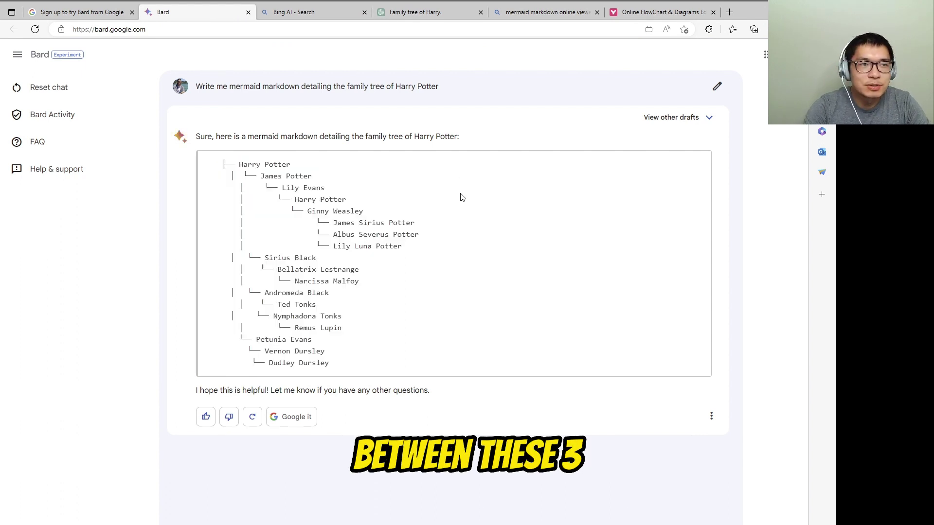
click(437, 14)
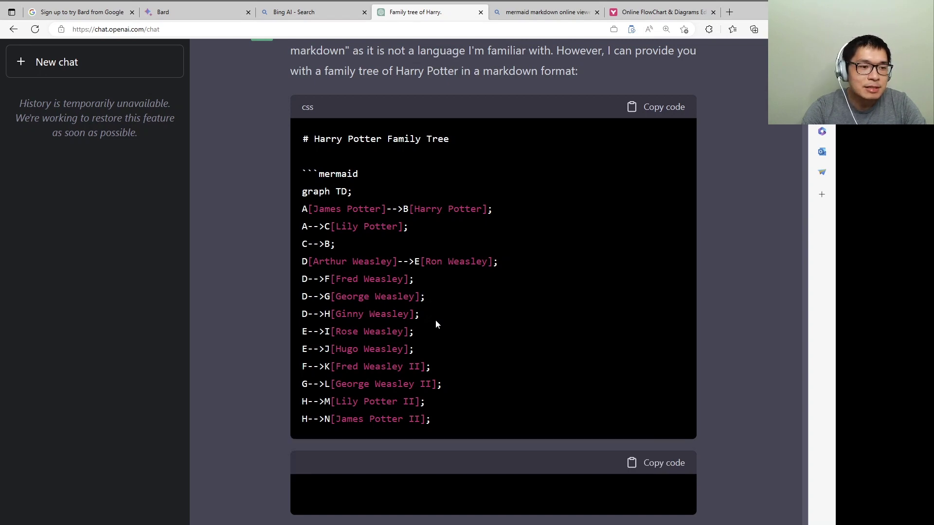
Step: Close the mermaid viewer search results tab
click(559, 14)
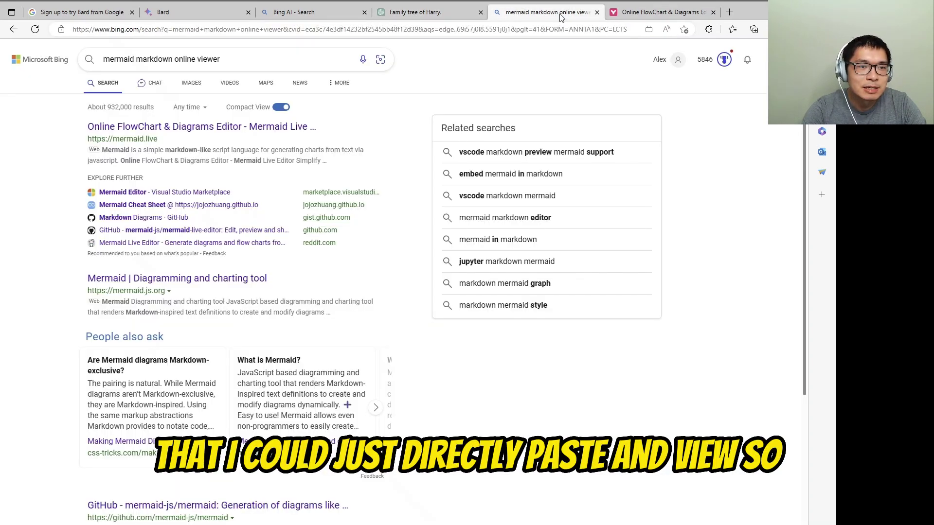
click(630, 12)
click(590, 15)
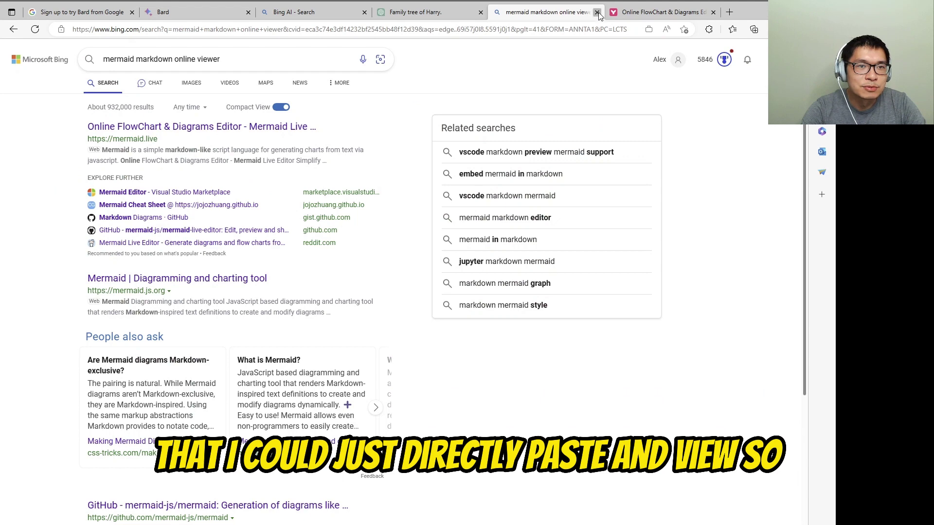
click(597, 12)
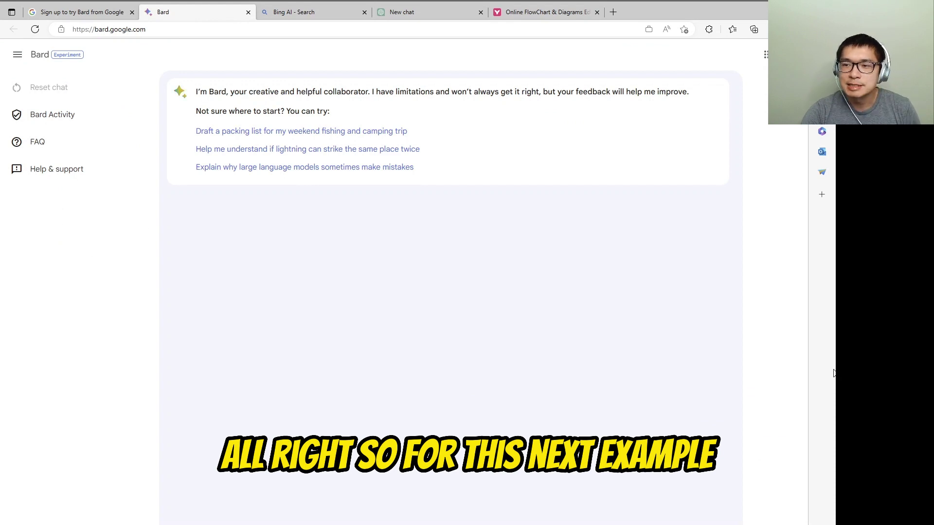
Step: Close the Mermaid editor, ask Bard 'Write me Python code simulating the game blackjack', and select the script
click(597, 12)
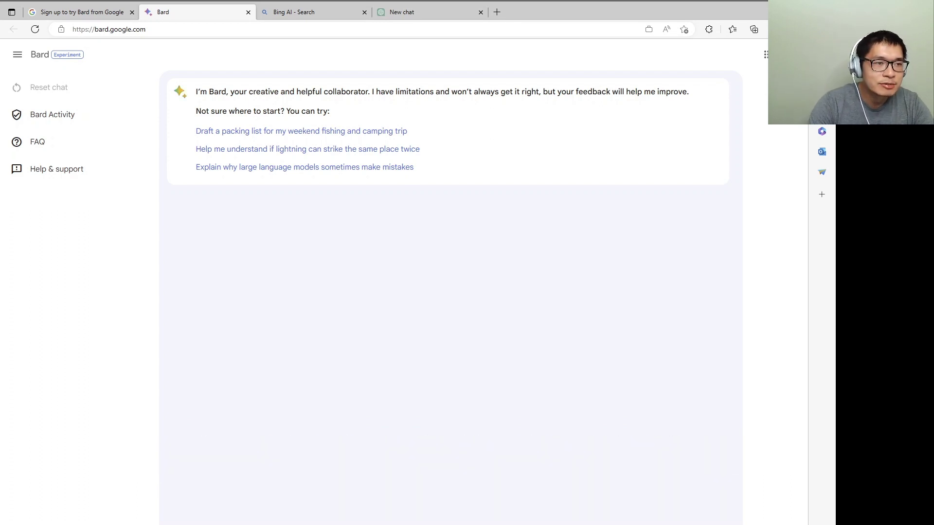
key(Return)
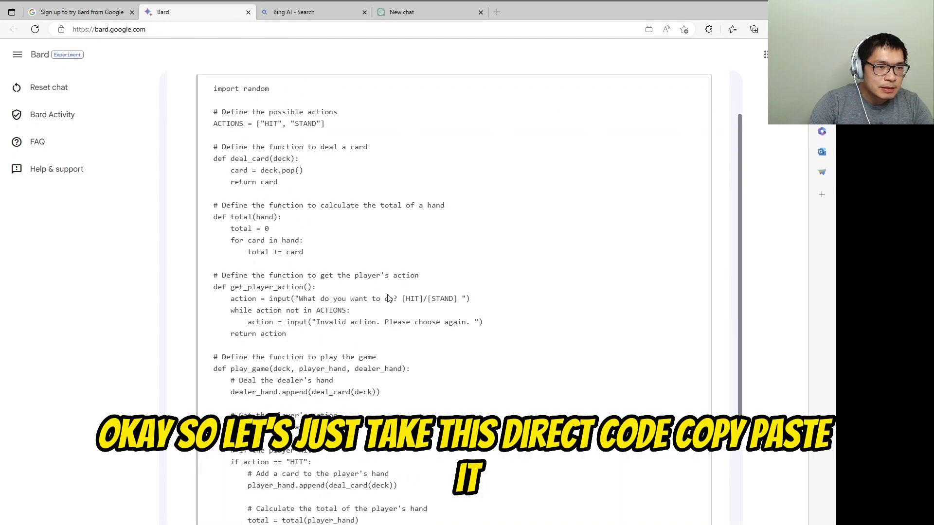
scroll(387, 298, up, 2)
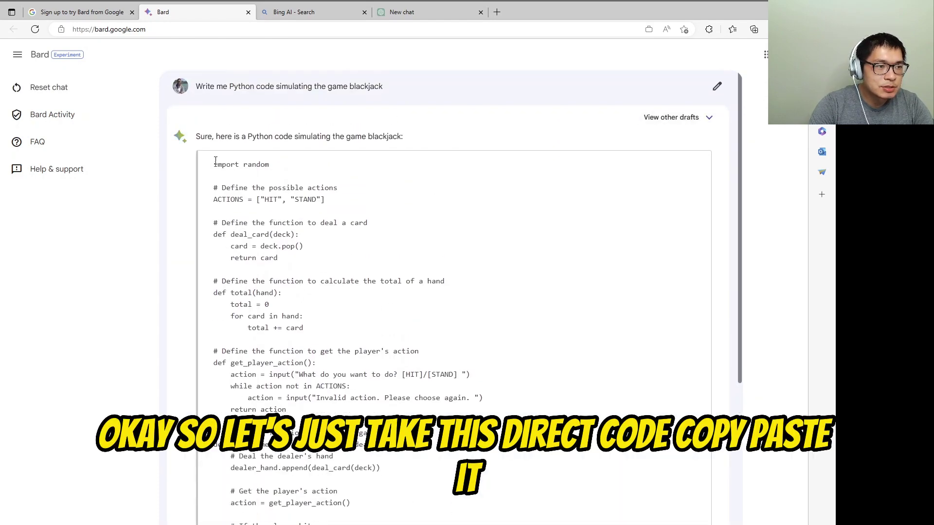
drag(217, 161, 340, 523)
scroll(316, 336, down, 1)
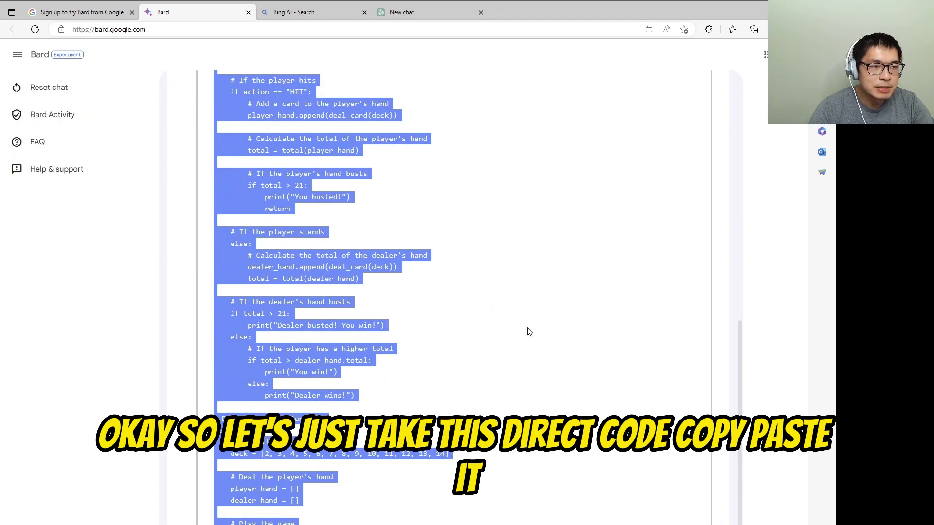
scroll(558, 354, up, 9)
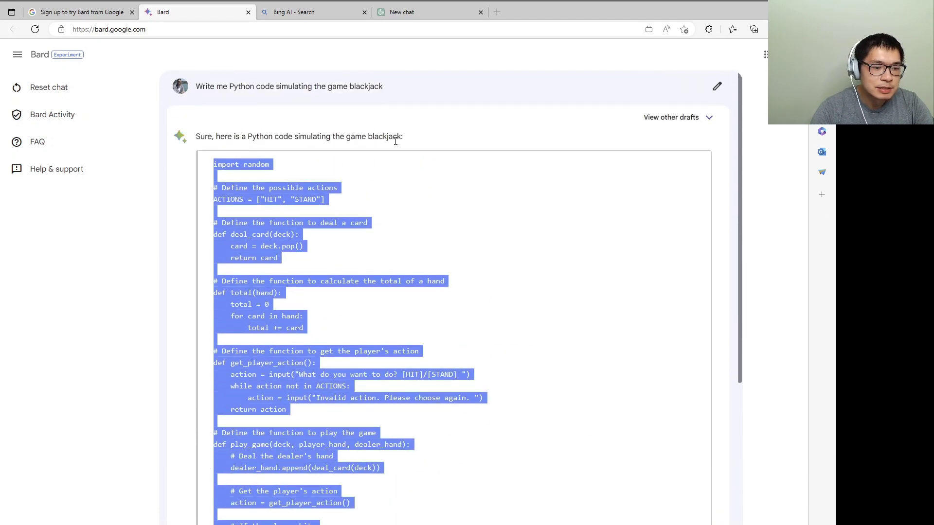
Step: Search Bing for 'online python interpret' and open Programiz's Python Online Compiler, selecting its sample code
click(497, 14)
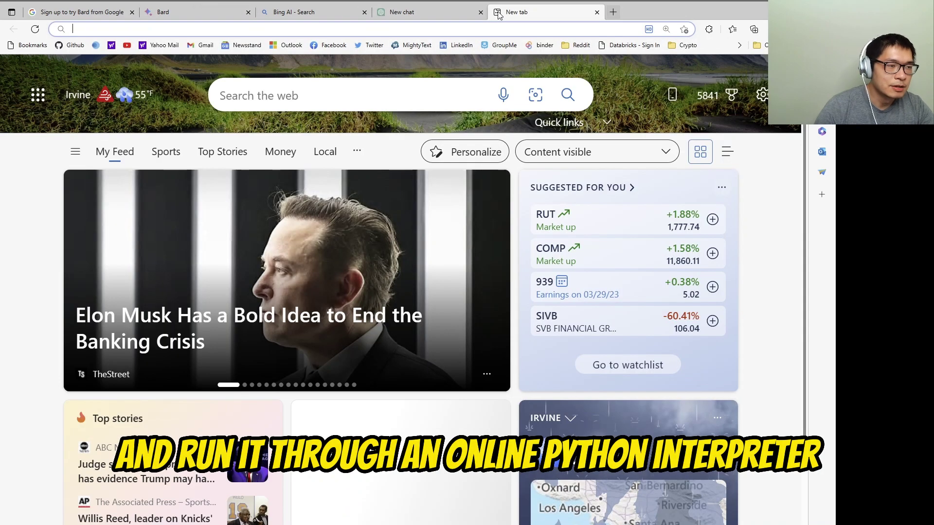
text(online p)
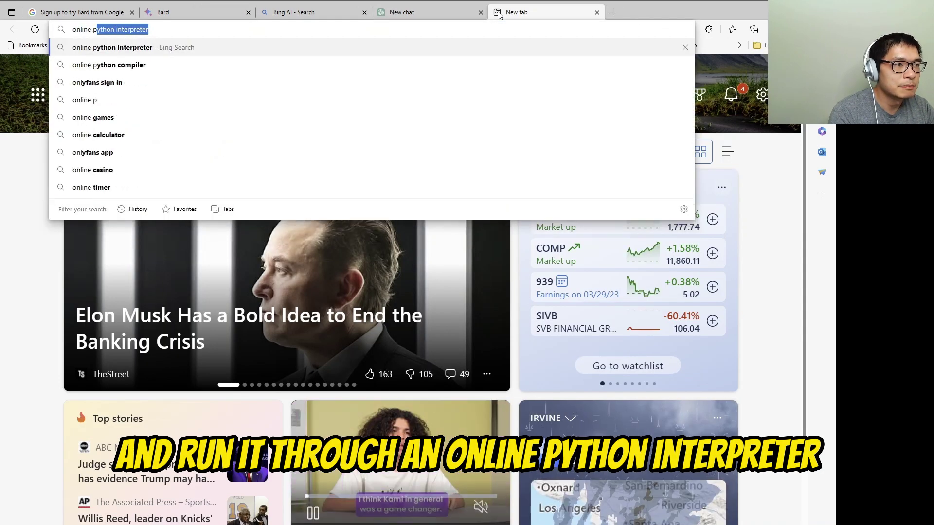
text(ython interpret)
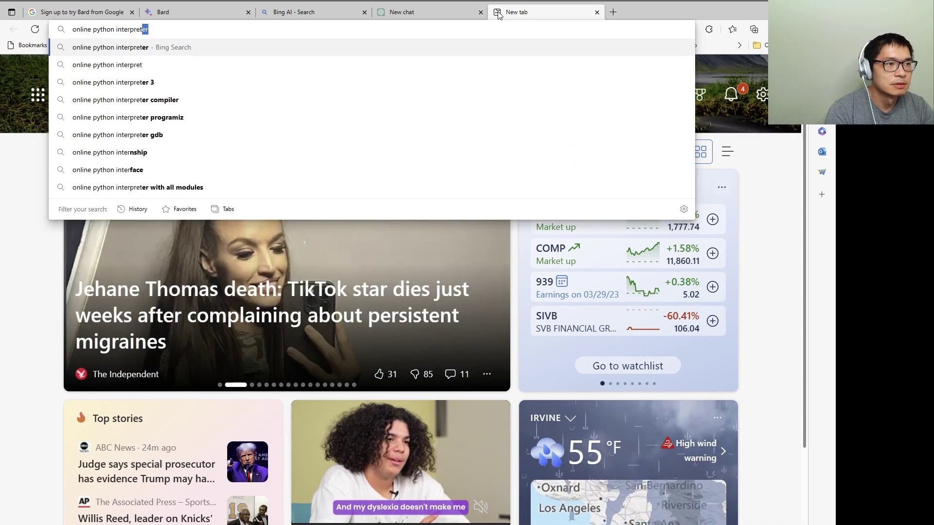
key(Return)
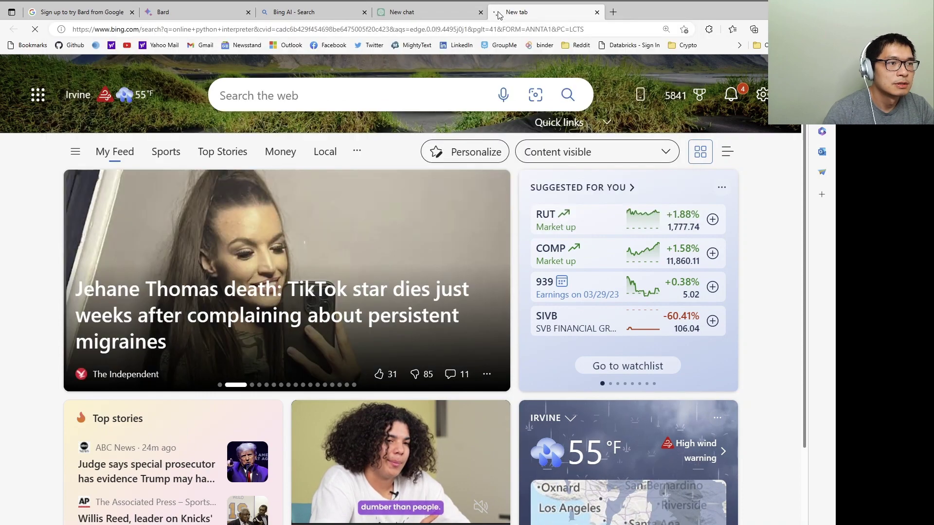
click(245, 129)
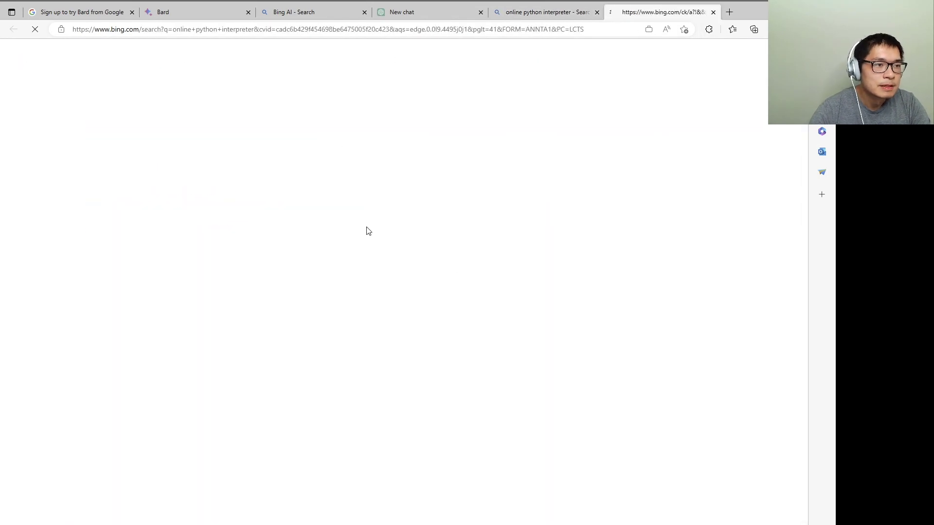
key(ctrl+a)
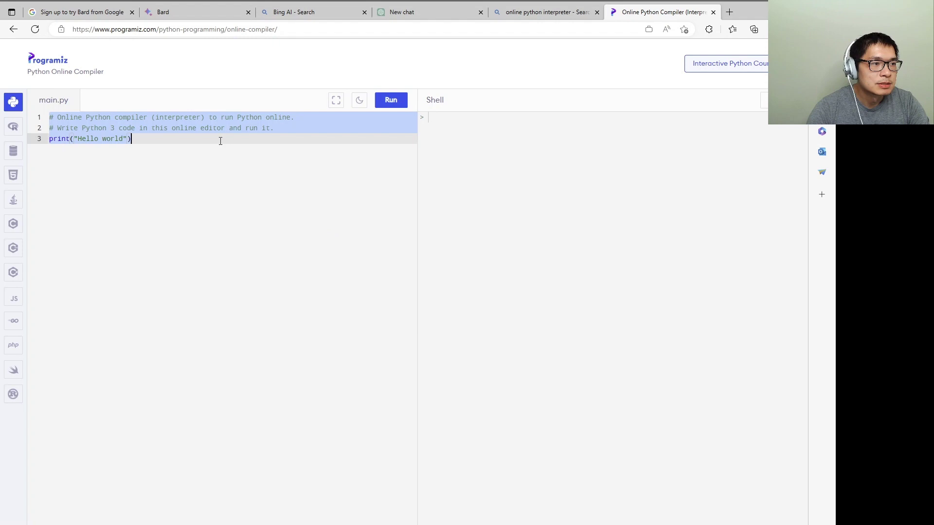
Step: Paste Bard's blackjack script into Programiz, run it and answer HIT, hitting an UnboundLocalError
key(ctrl+v)
click(403, 108)
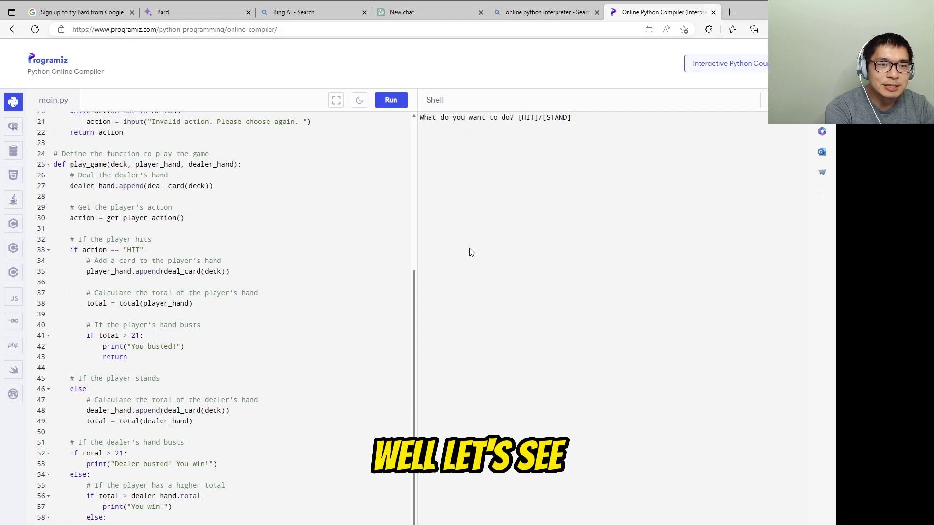
text(HIT)
key(Return)
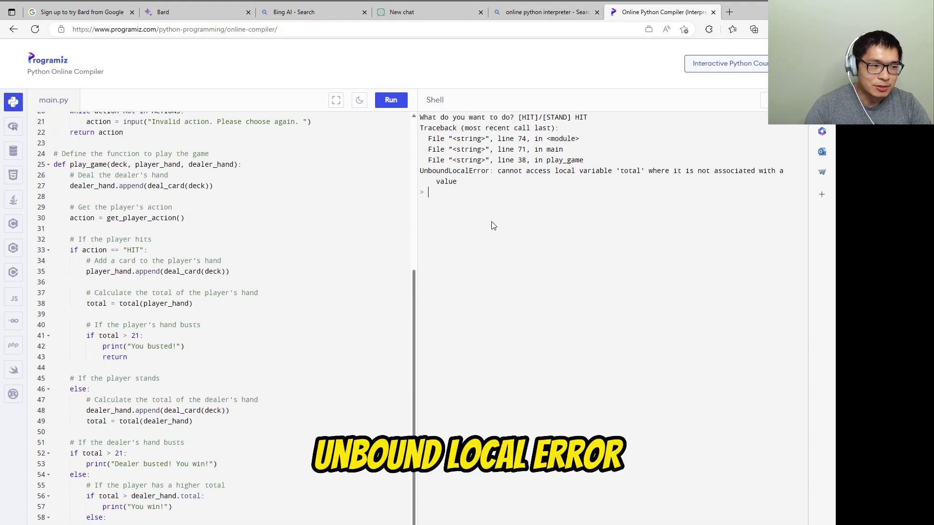
scroll(270, 379, up, 3)
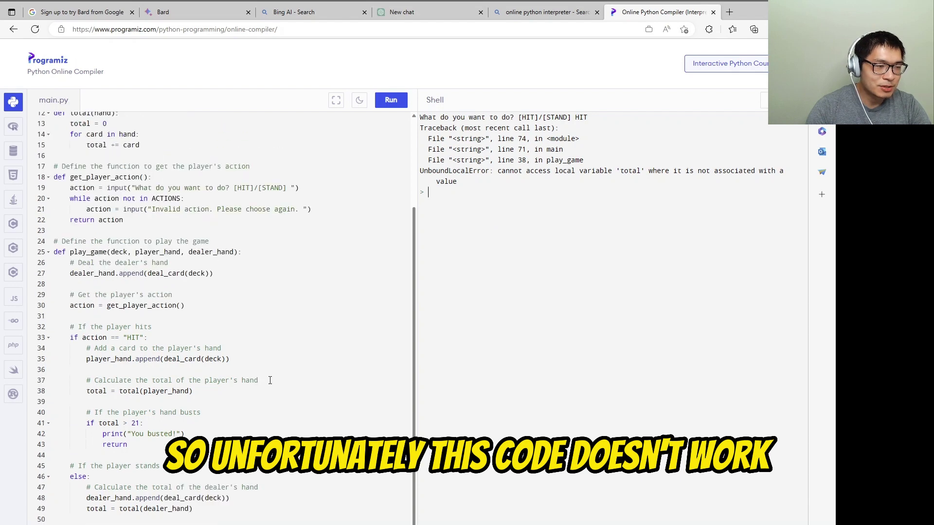
scroll(270, 380, down, 3)
Step: Scroll through Bing AI's blackjack Python code
click(310, 14)
scroll(380, 372, down, 6)
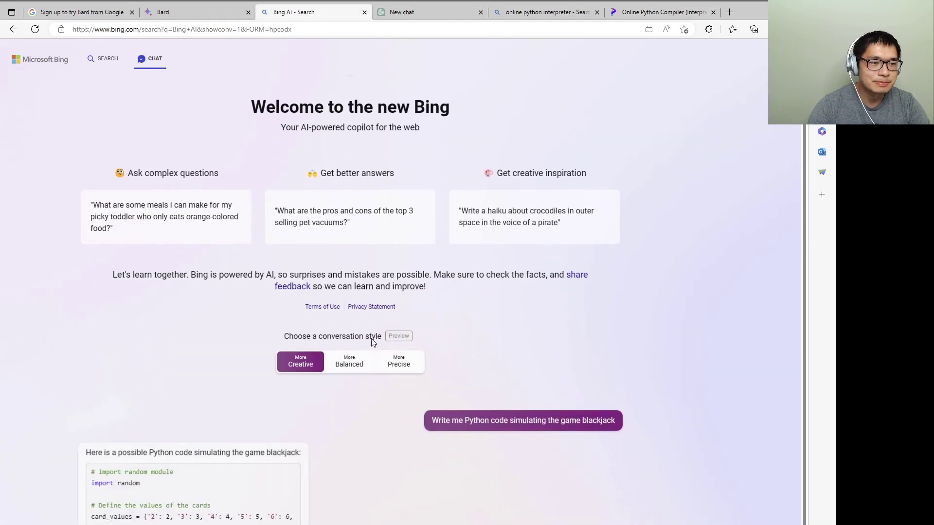
scroll(377, 372, down, 5)
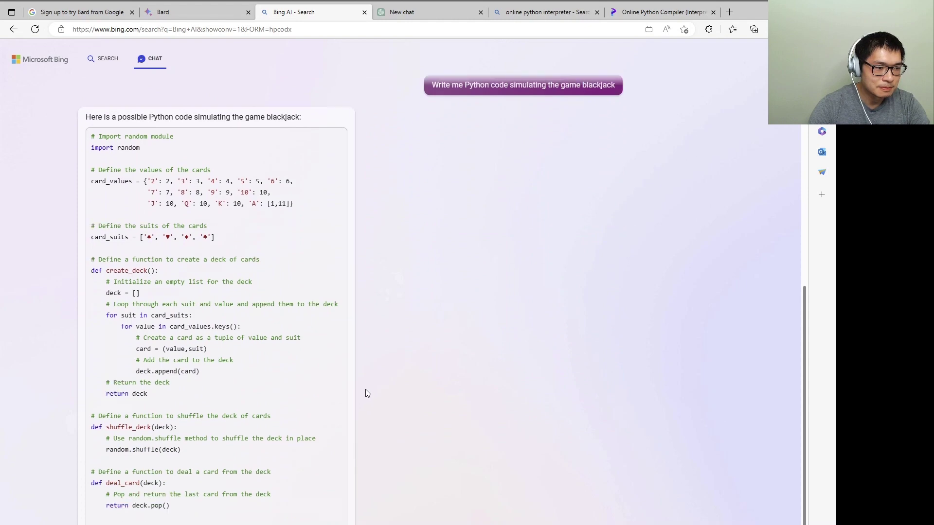
scroll(333, 282, up, 7)
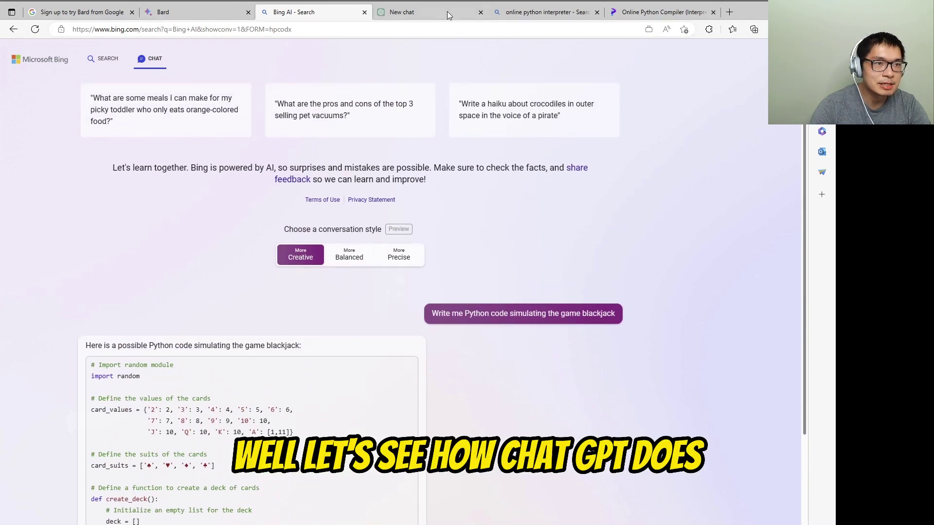
Step: Copy ChatGPT's blackjack code over Bard's script in Programiz and run it
click(448, 11)
scroll(539, 371, up, 10)
scroll(540, 370, up, 10)
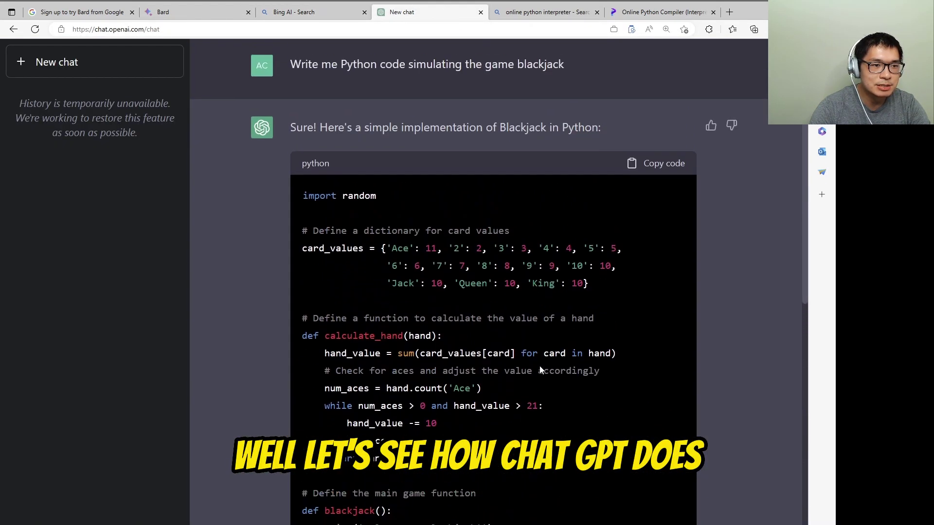
click(651, 167)
click(654, 15)
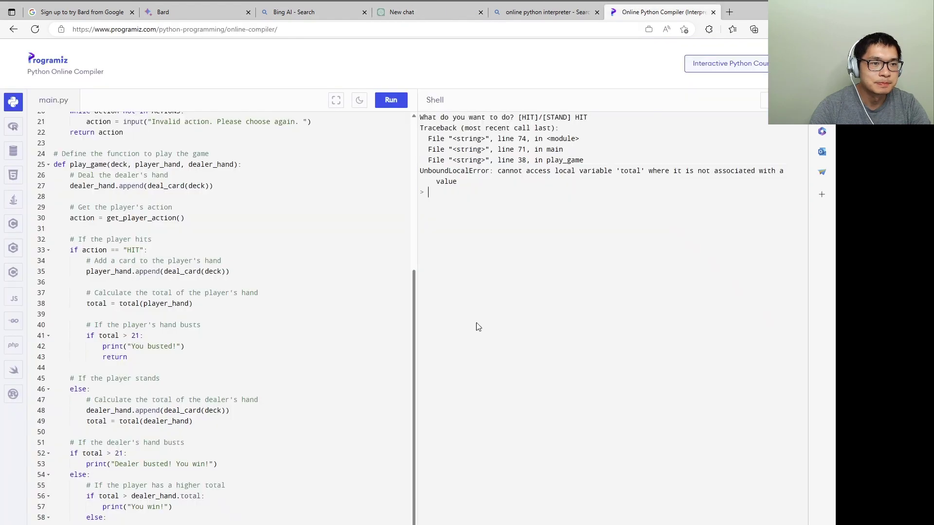
click(334, 304)
key(ctrl+a)
key(ctrl+v)
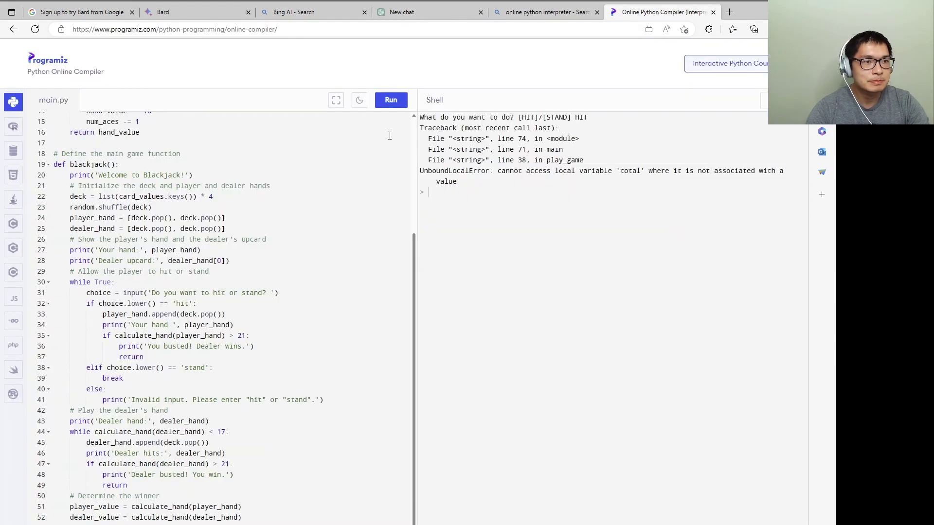
click(396, 101)
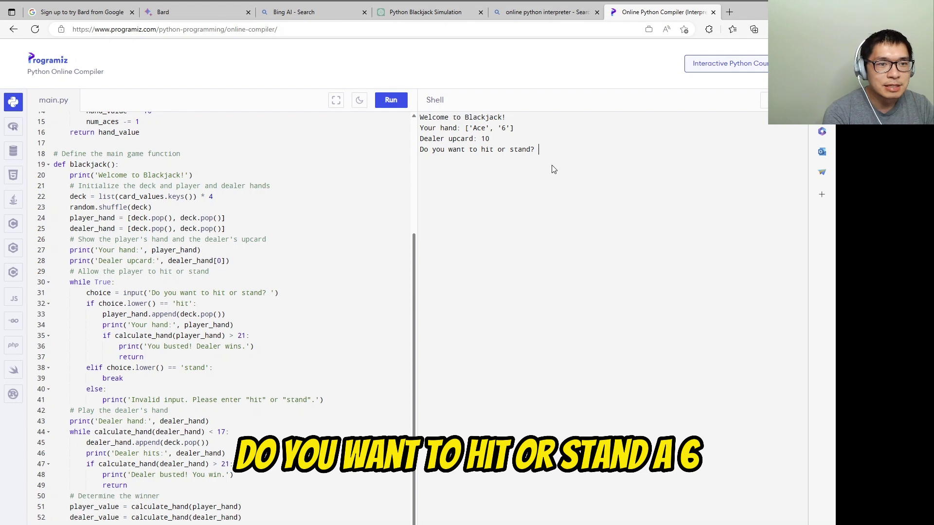
Step: Play three rounds answering stand, yes, stand, yes, then hit, ending in a bust
text(stand)
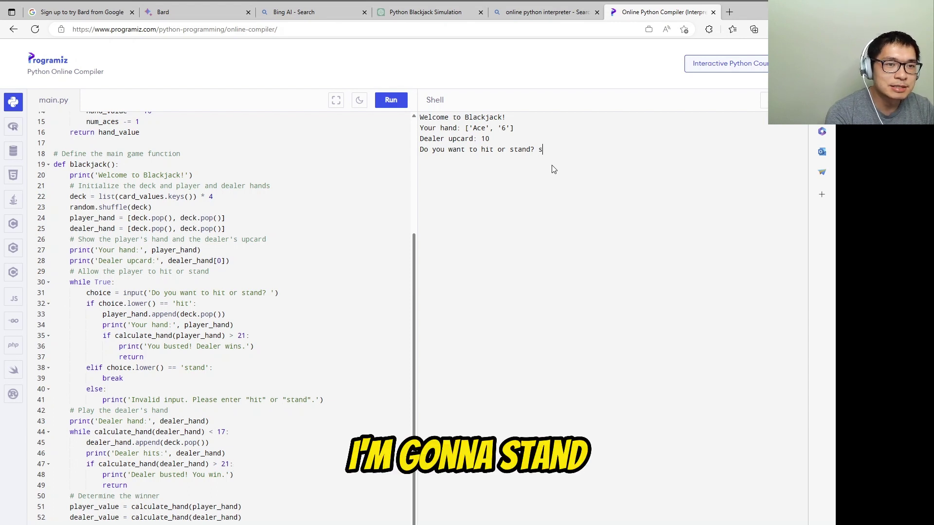
key(Return)
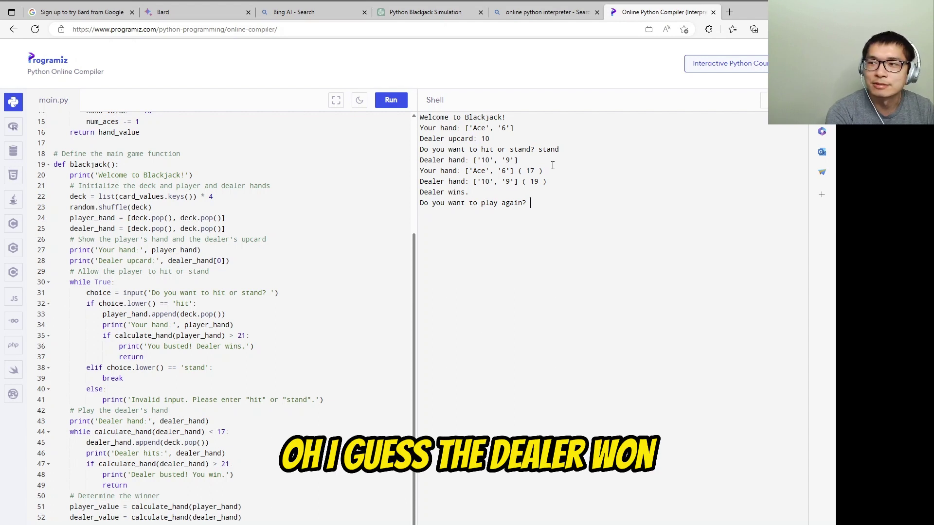
text(yes)
key(Return)
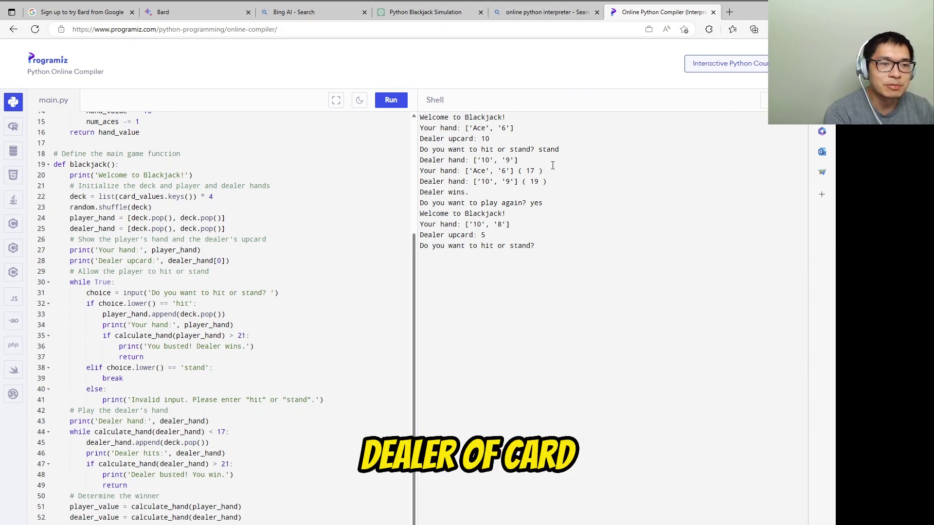
text(stand)
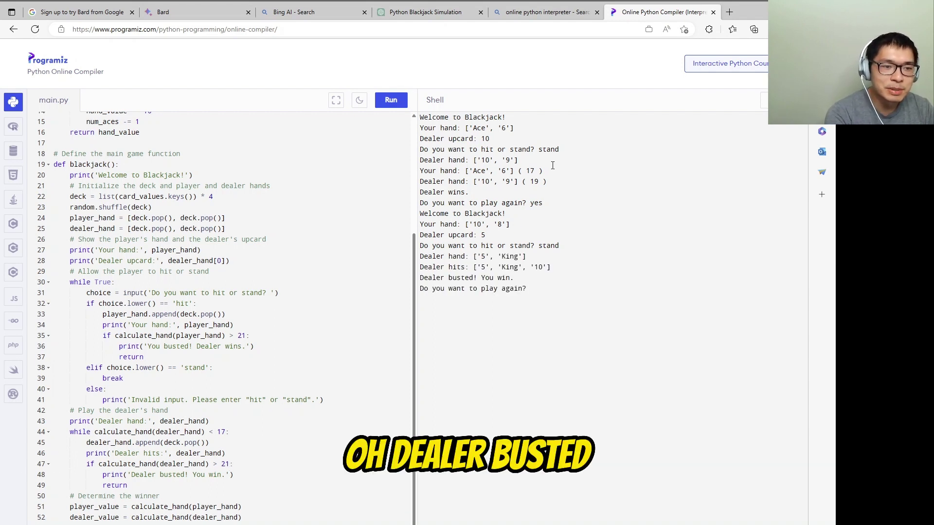
text(yes)
key(Return)
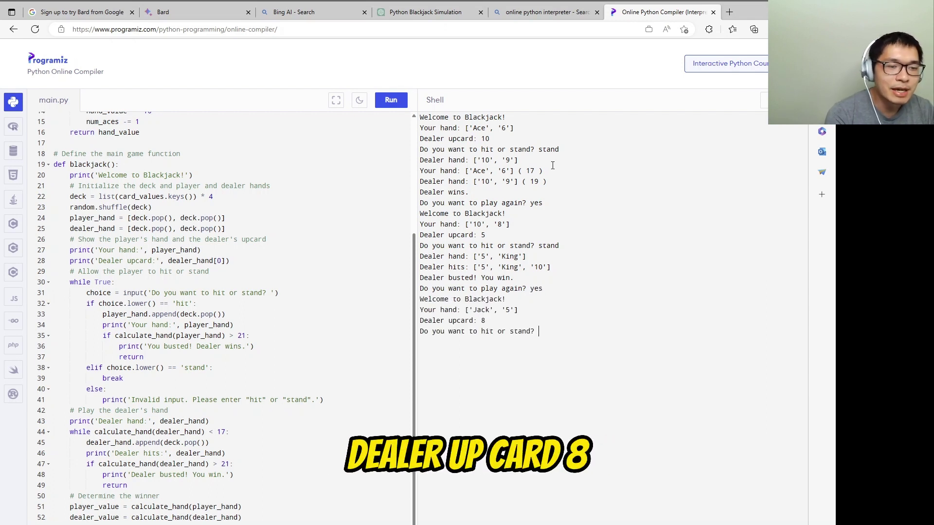
text(hit)
key(Return)
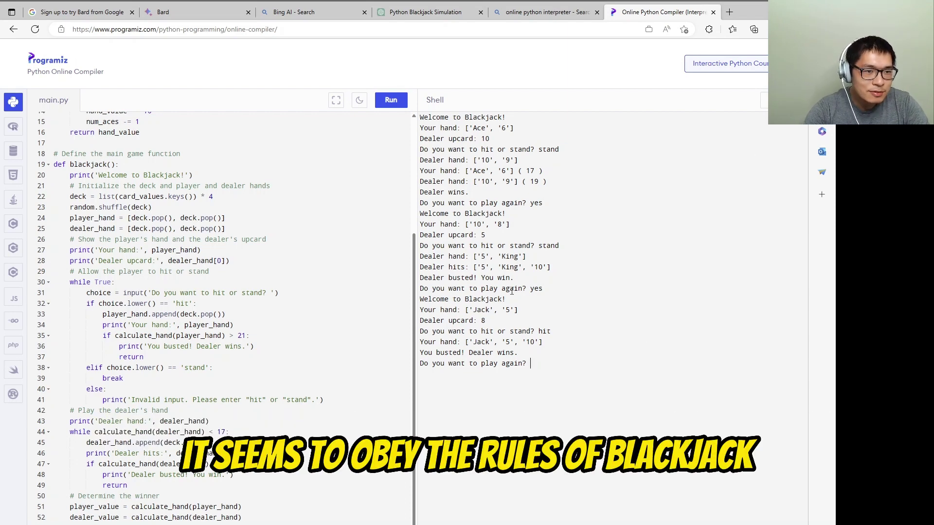
scroll(268, 357, up, 3)
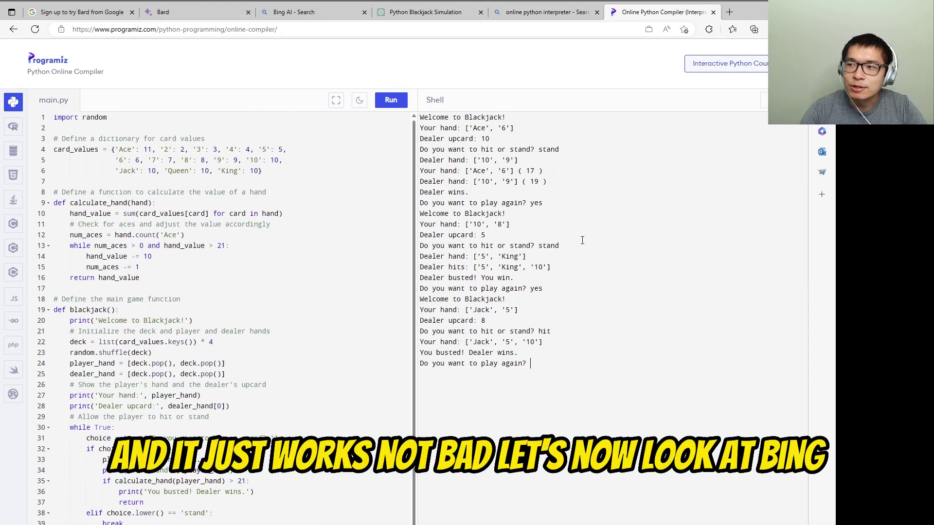
Step: Select and copy Bing AI's blackjack code
click(316, 13)
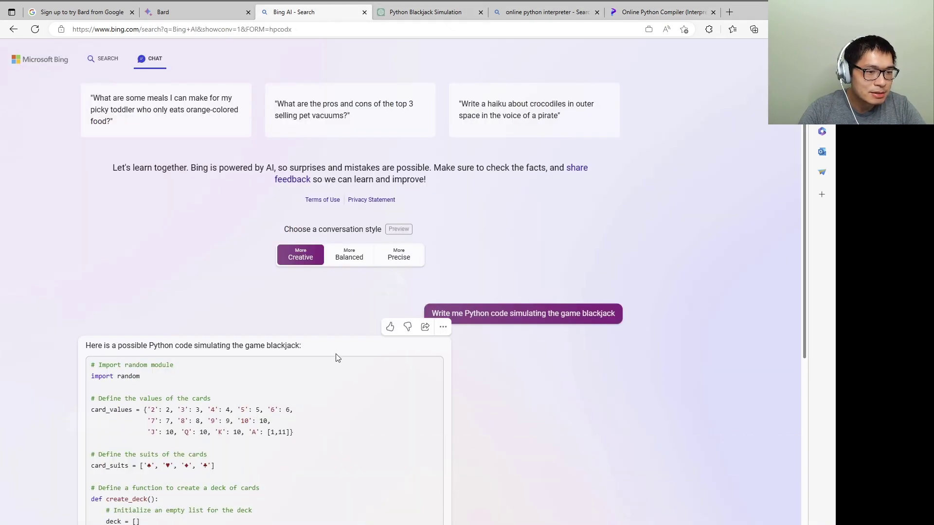
drag(92, 366, 340, 509)
scroll(243, 335, up, 10)
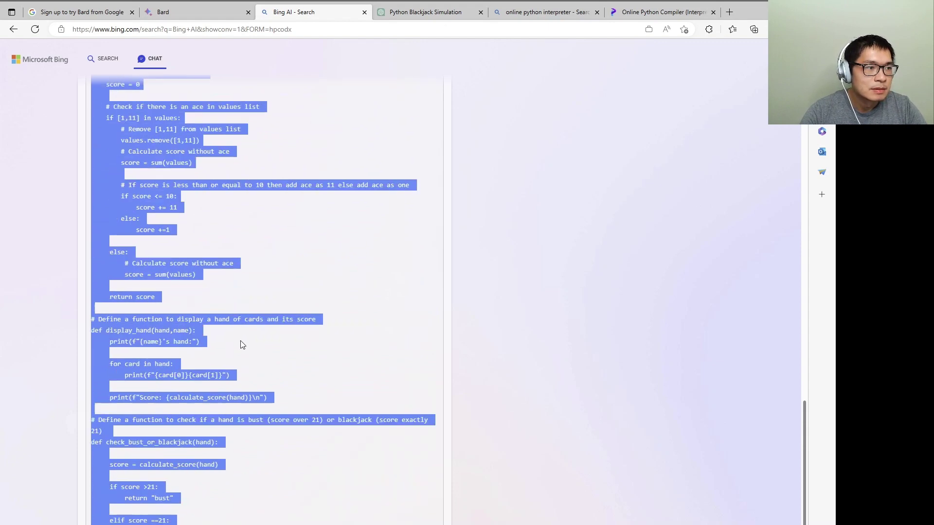
scroll(386, 285, up, 10)
Step: Paste Bing's code over main.py, run it, and check the IndentationError at line 60
click(632, 12)
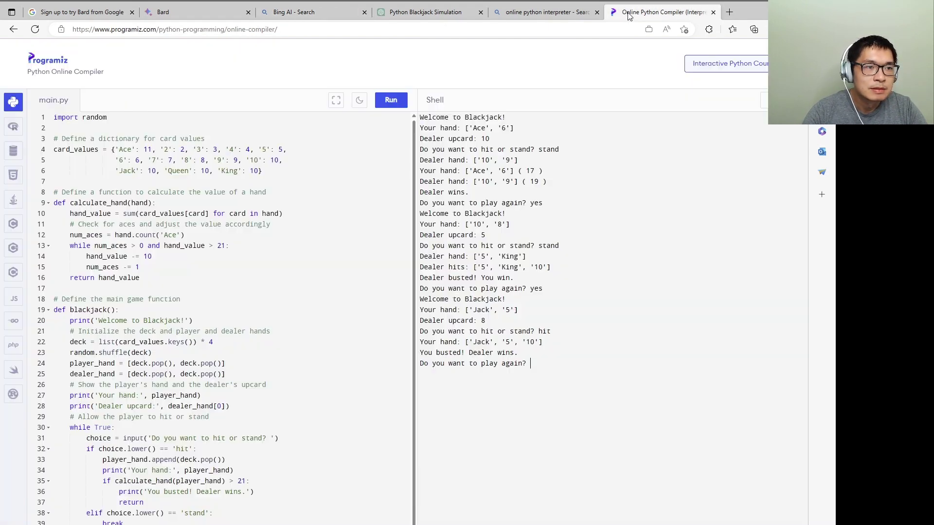
click(203, 295)
scroll(218, 329, down, 3)
click(218, 329)
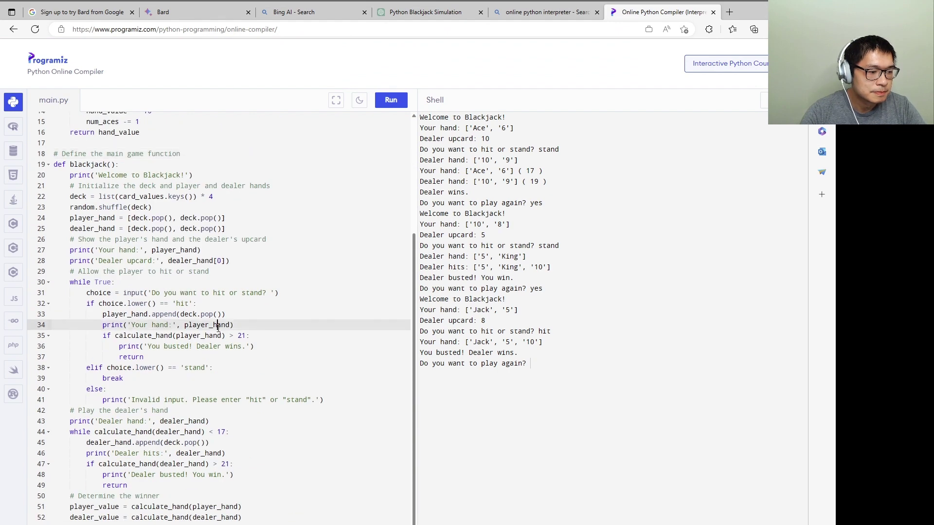
key(ctrl+a)
key(ctrl+v)
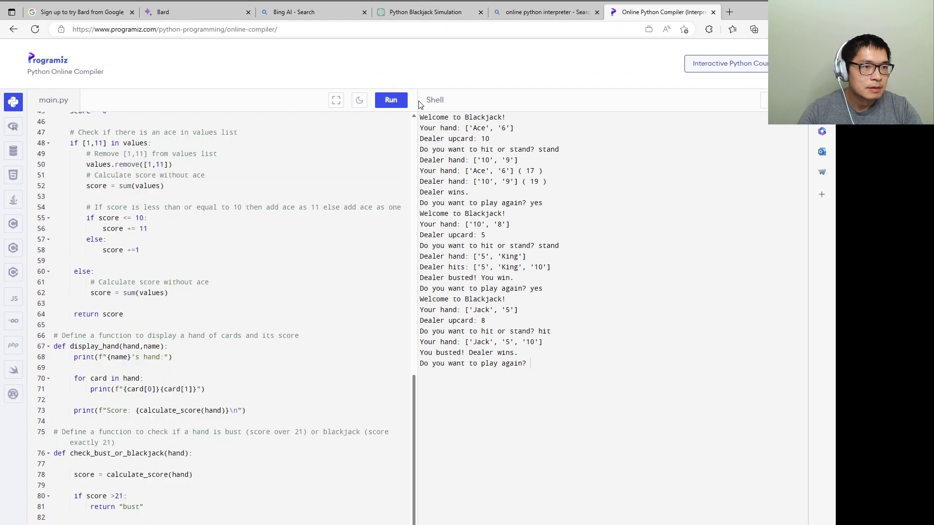
click(398, 101)
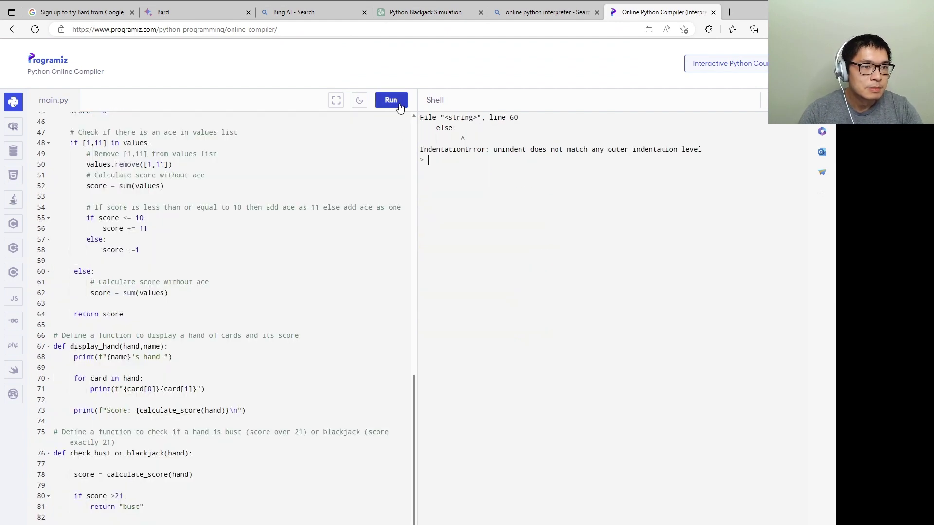
click(354, 271)
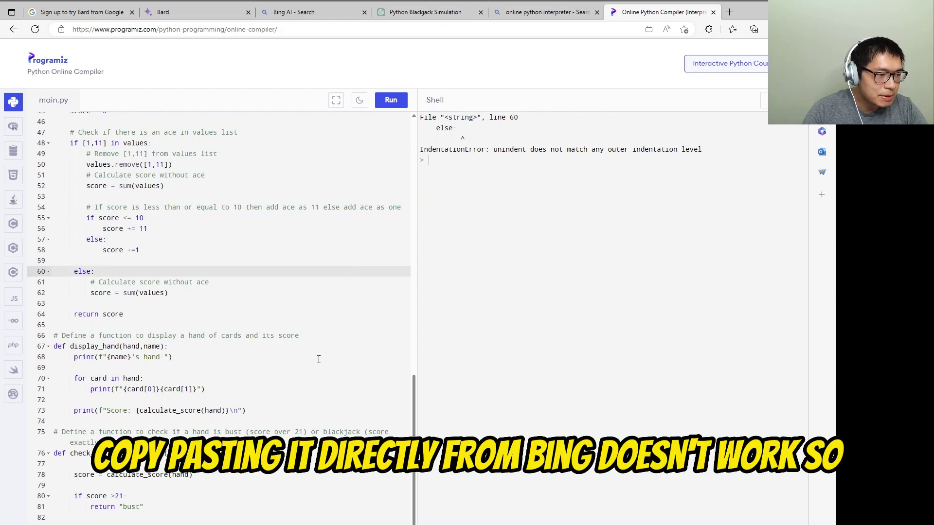
Step: Ask Bard in detail what happened at Silicon Valley Bank over the past two weeks, then select the prompt
scroll(294, 415, up, 10)
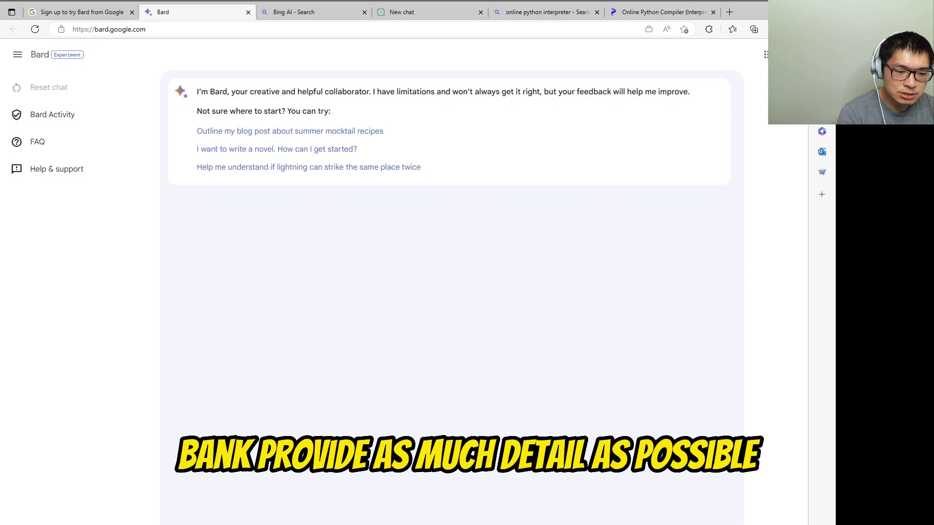
key(Return)
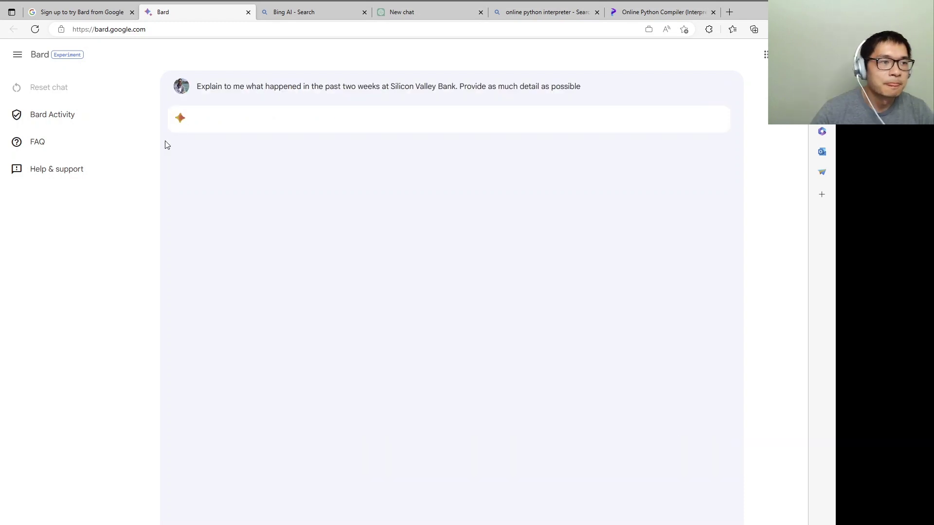
drag(201, 88, 614, 107)
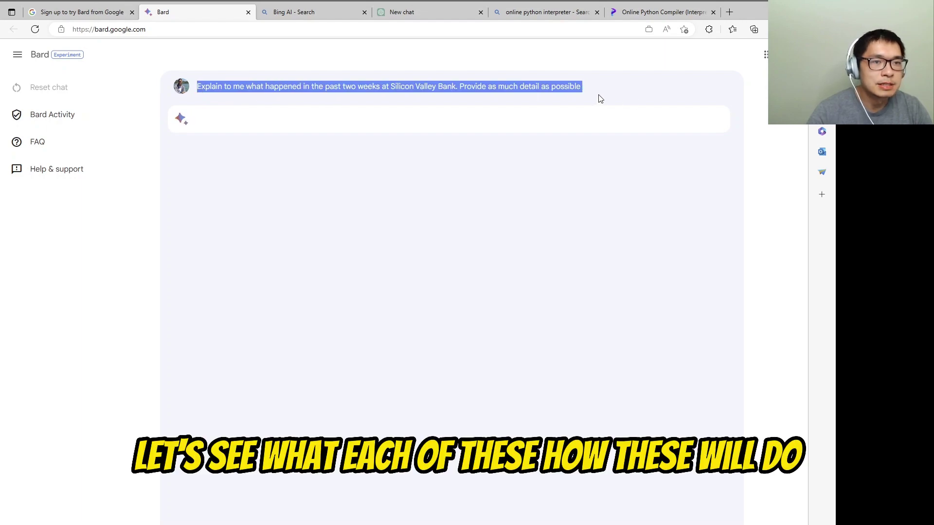
Step: Move from Bing AI to ChatGPT and submit the same Silicon Valley Bank question
click(313, 14)
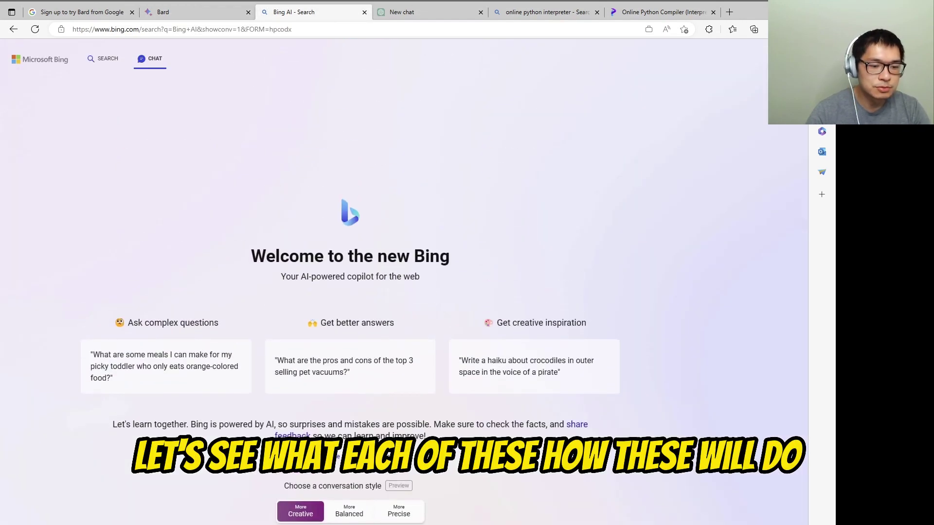
key(ctrl+Tab)
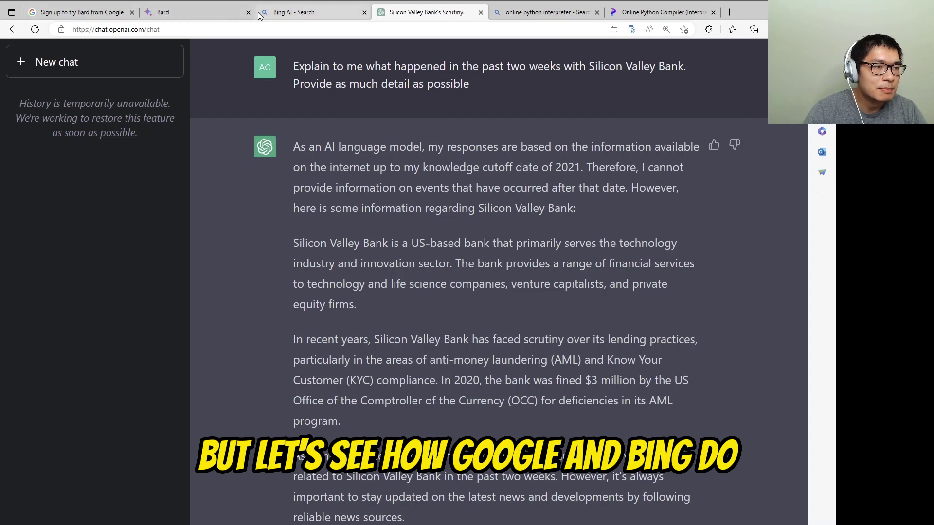
Step: Open and close the Fed article cited in Bing Chat's SVB answer, then view Bard's reply
click(292, 15)
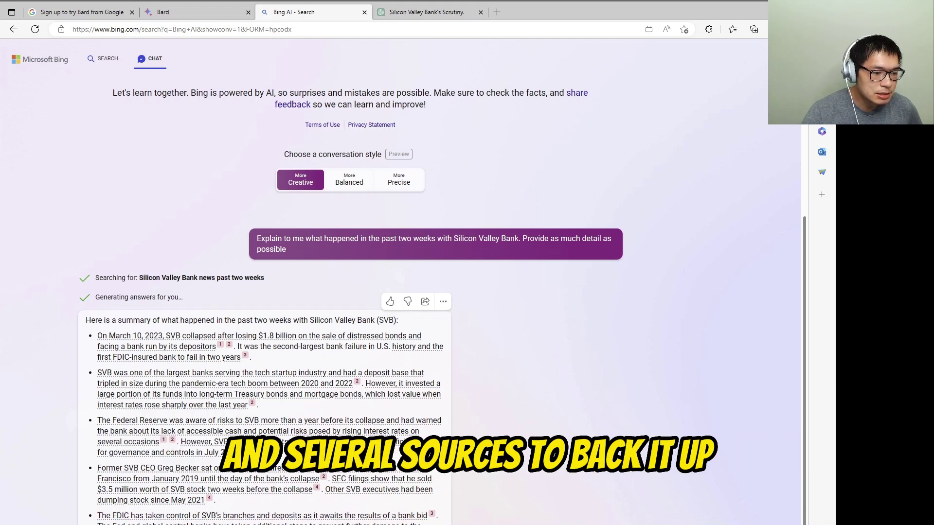
click(252, 403)
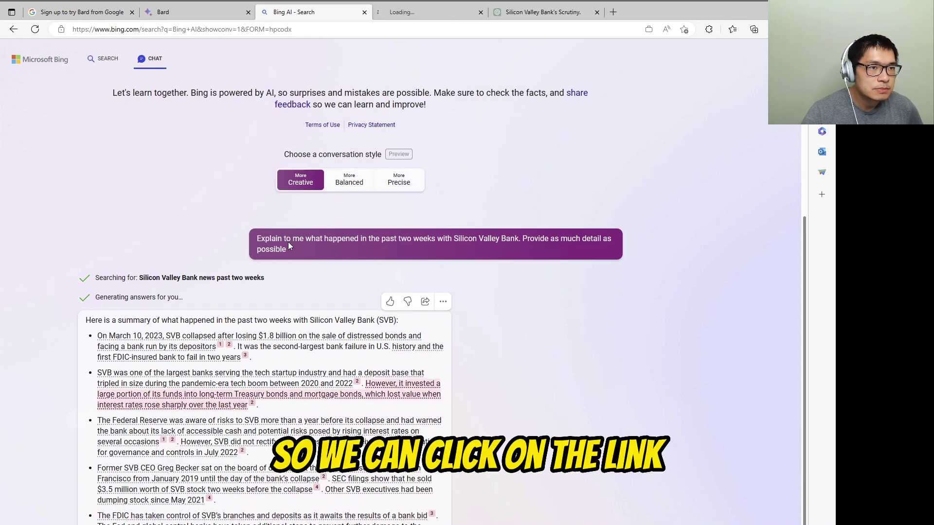
click(439, 12)
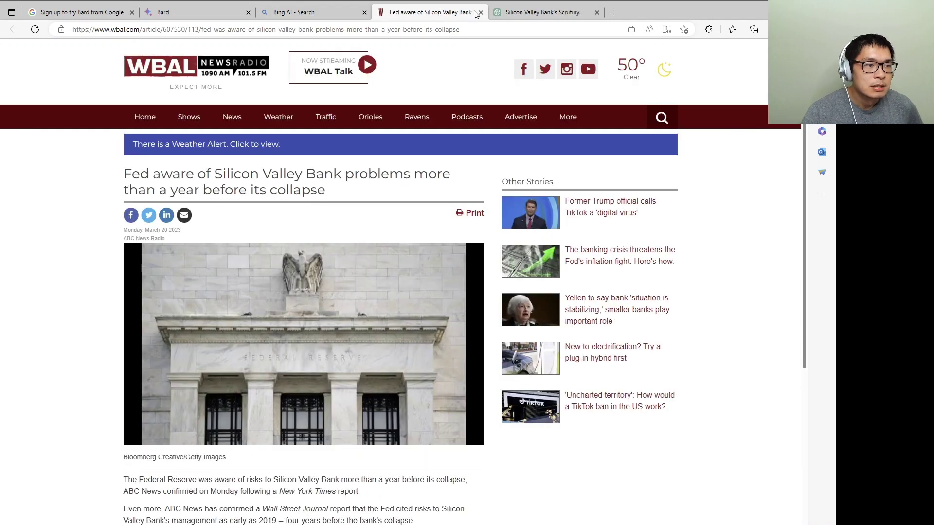
click(480, 12)
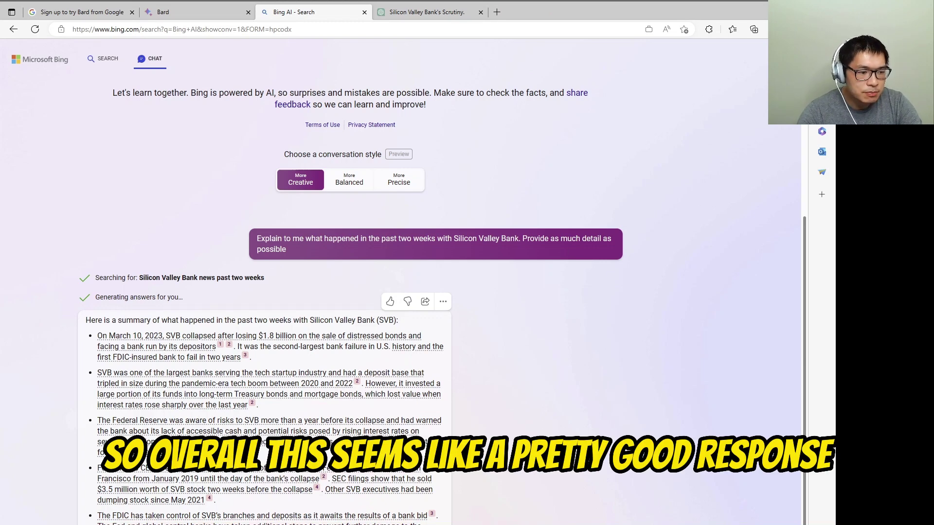
click(209, 13)
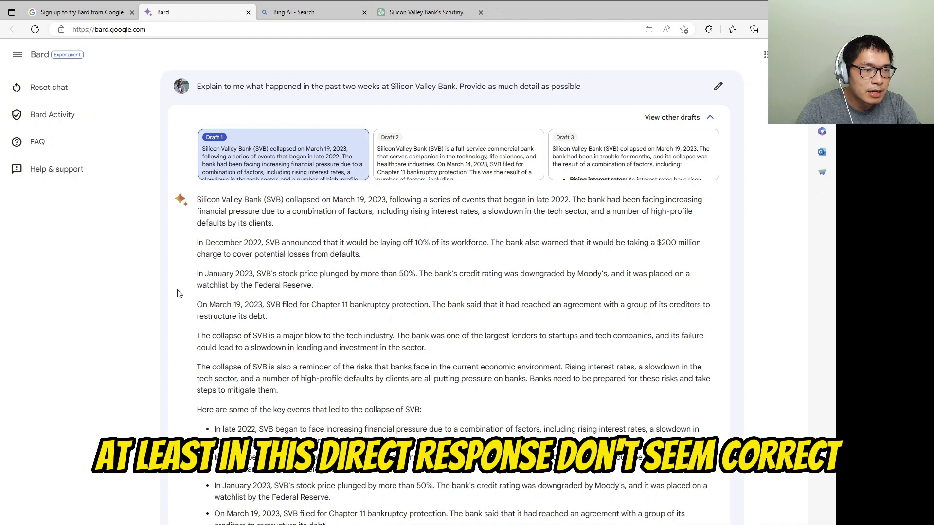
Step: After reading Bard's answer dating SVB's collapse to March 19, open a new browser tab
click(496, 13)
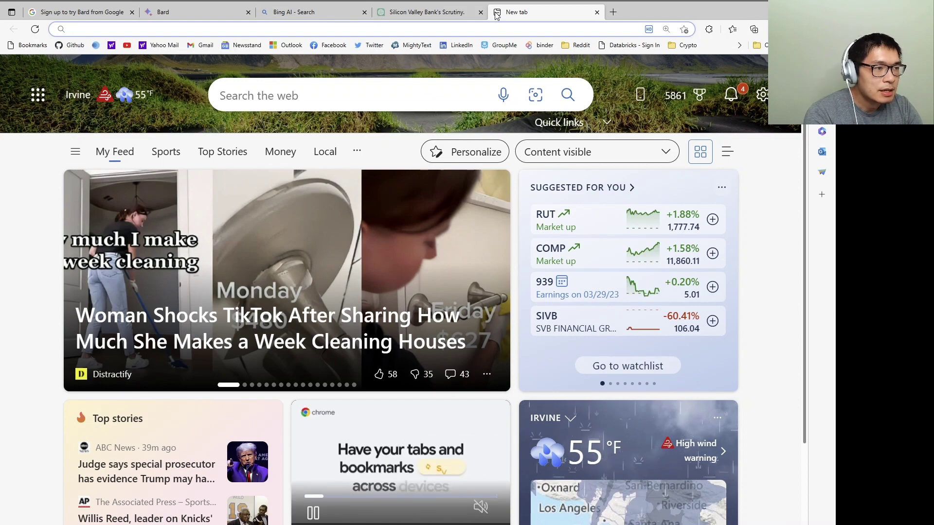
Step: Search Bing for 'svb stock price', showing SIVB at 106.04 USD, then return to Bard
text(svb toc)
key(BackSpace)
key(BackSpace)
key(BackSpace)
text(stock rp)
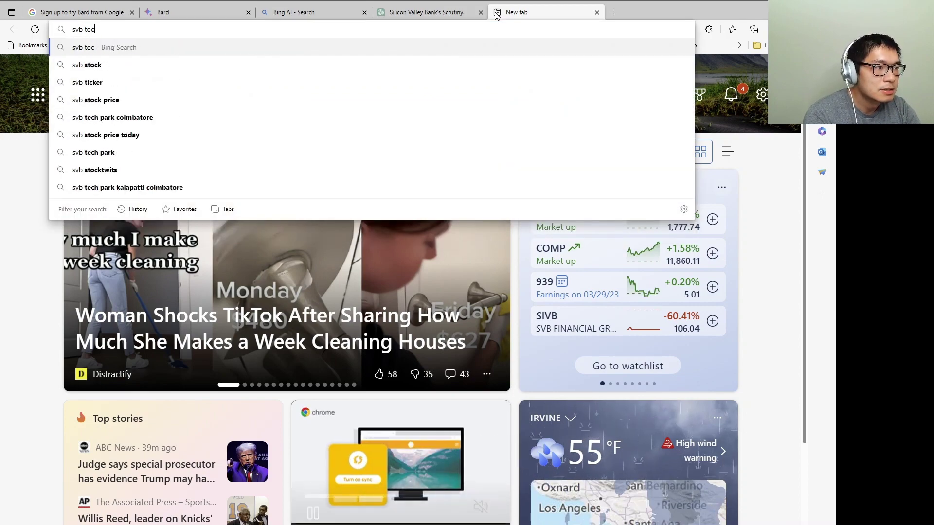
key(BackSpace)
key(BackSpace)
text(price)
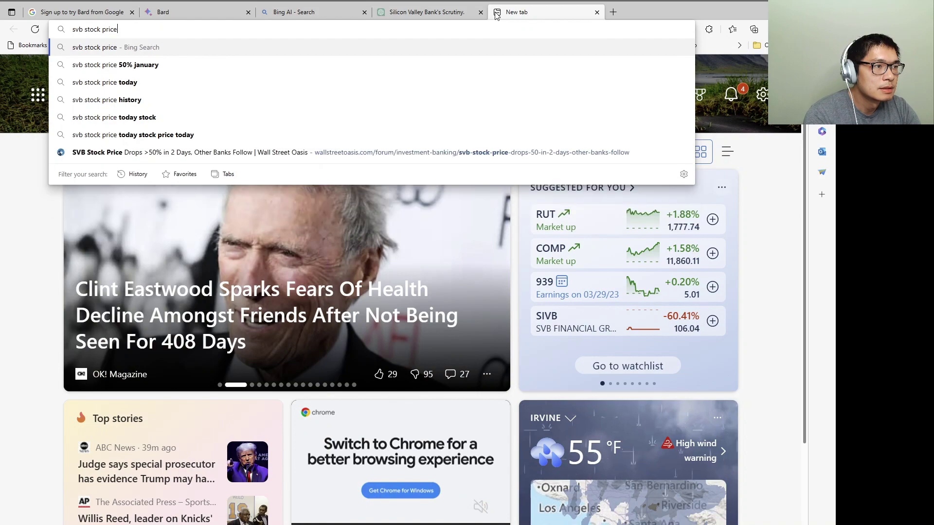
key(Return)
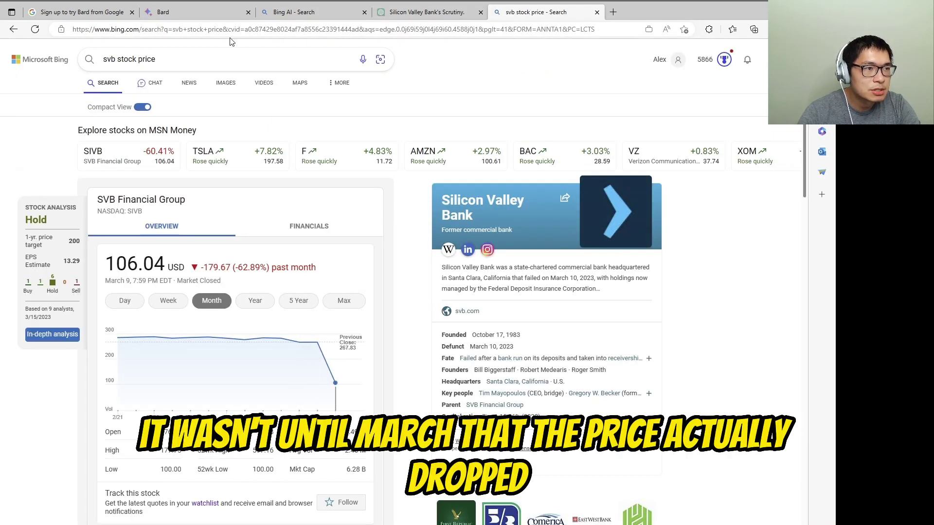
click(185, 13)
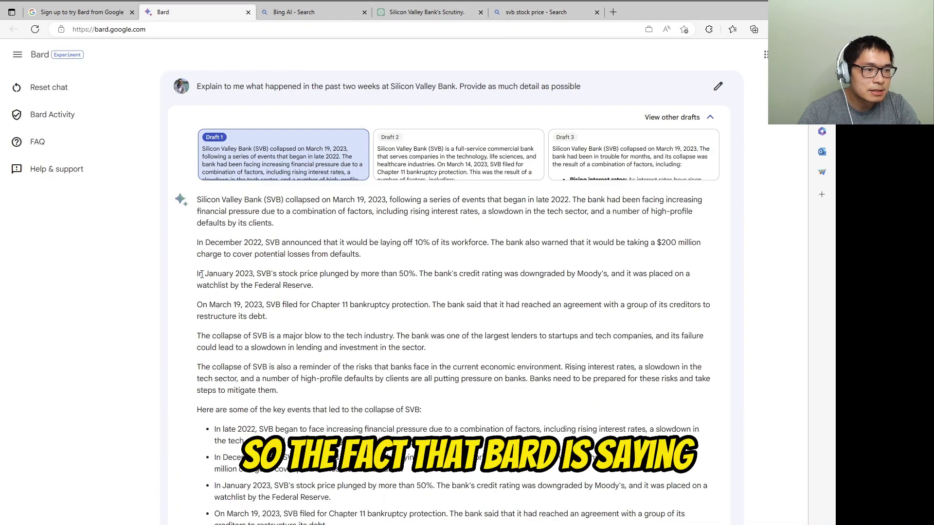
Step: Highlight Bard's inaccurate January 2023 stock-plunge claim, then return to Bing Chat's SVB summary
drag(257, 274, 330, 294)
click(330, 294)
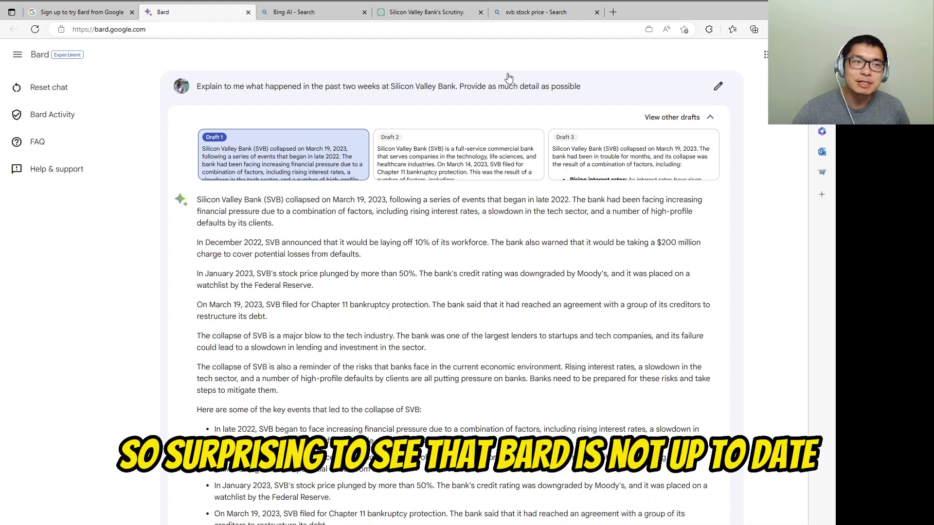
click(328, 17)
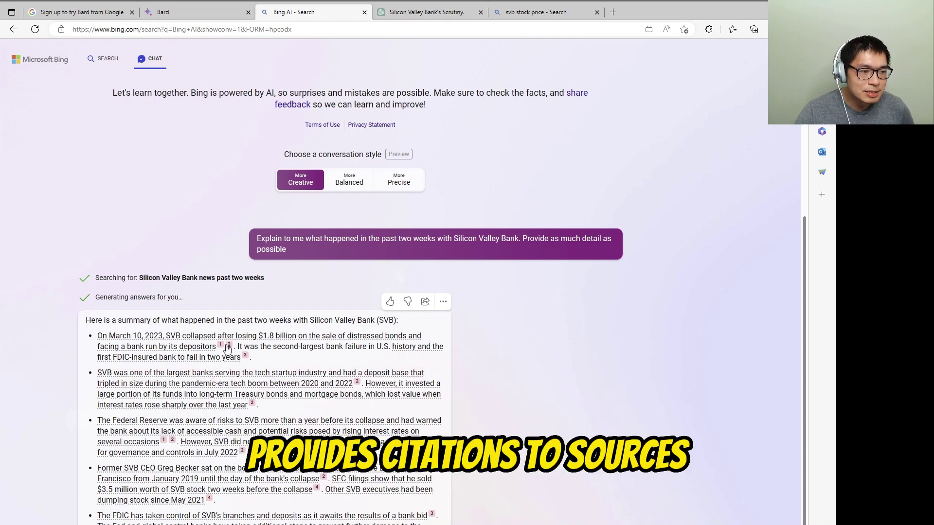
click(197, 12)
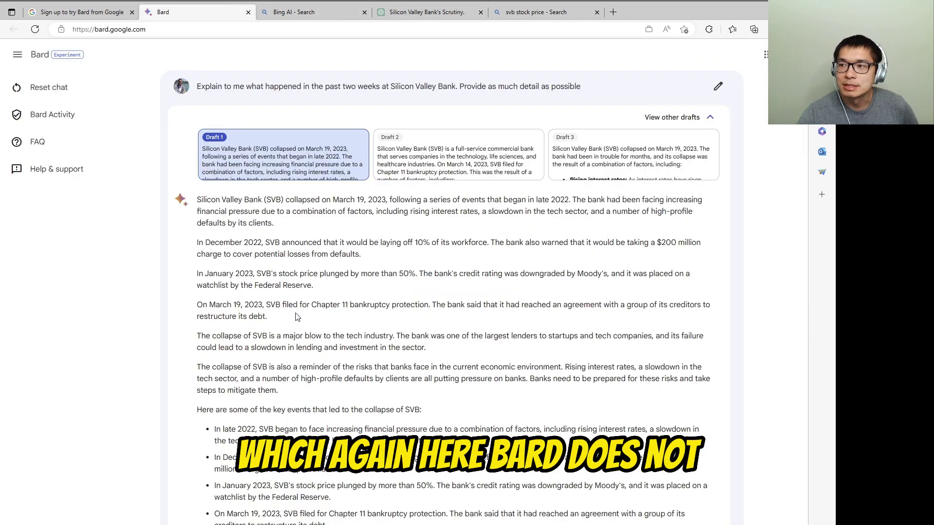
click(308, 11)
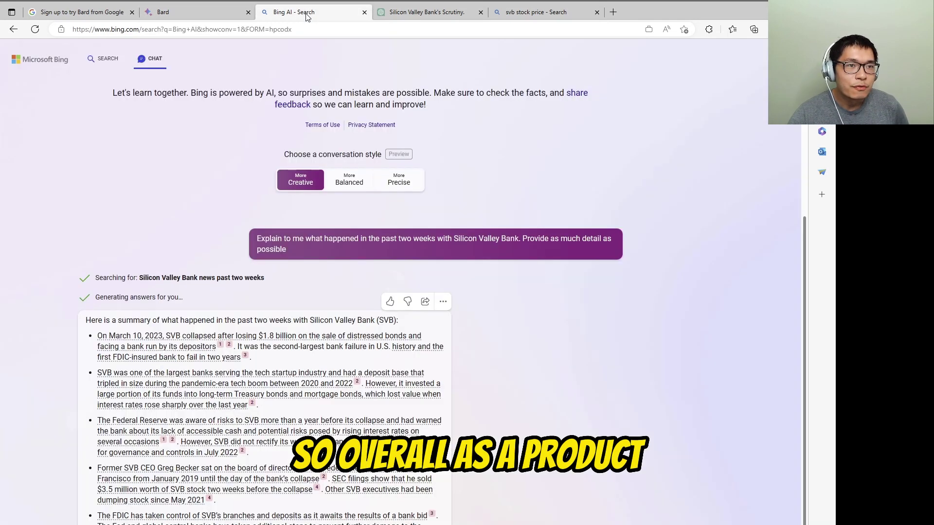